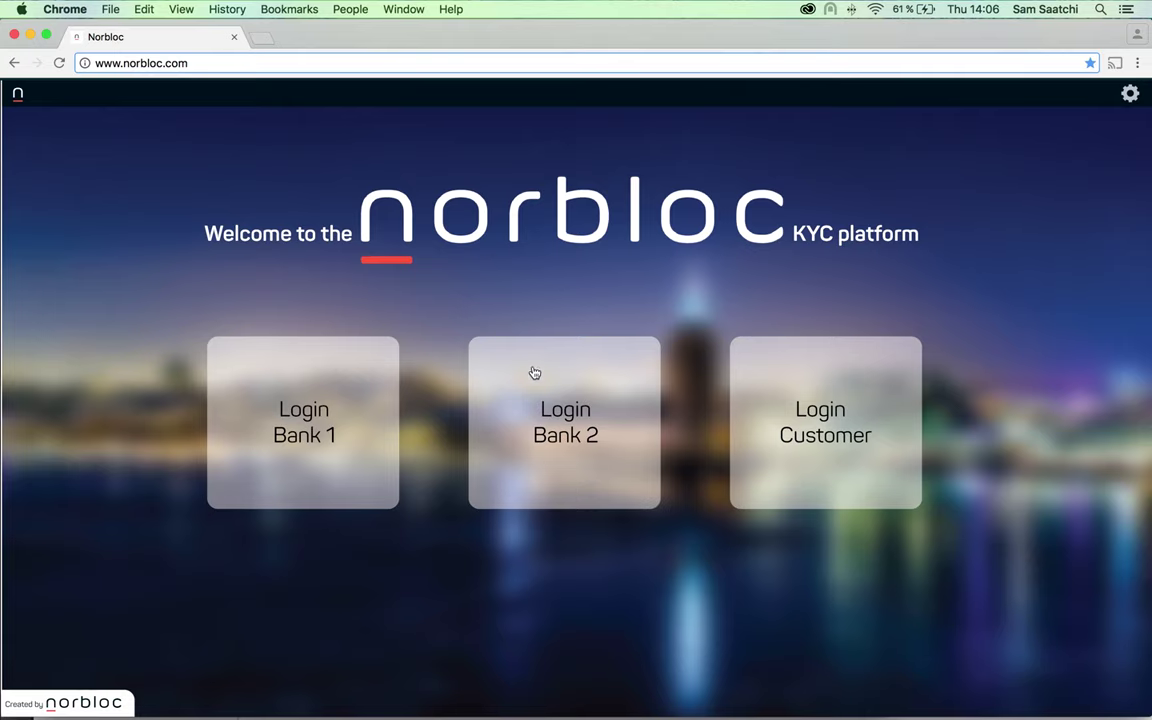
Sign in as Bank 1 and start a new data request for Norbloc AB's organization number
click(289, 444)
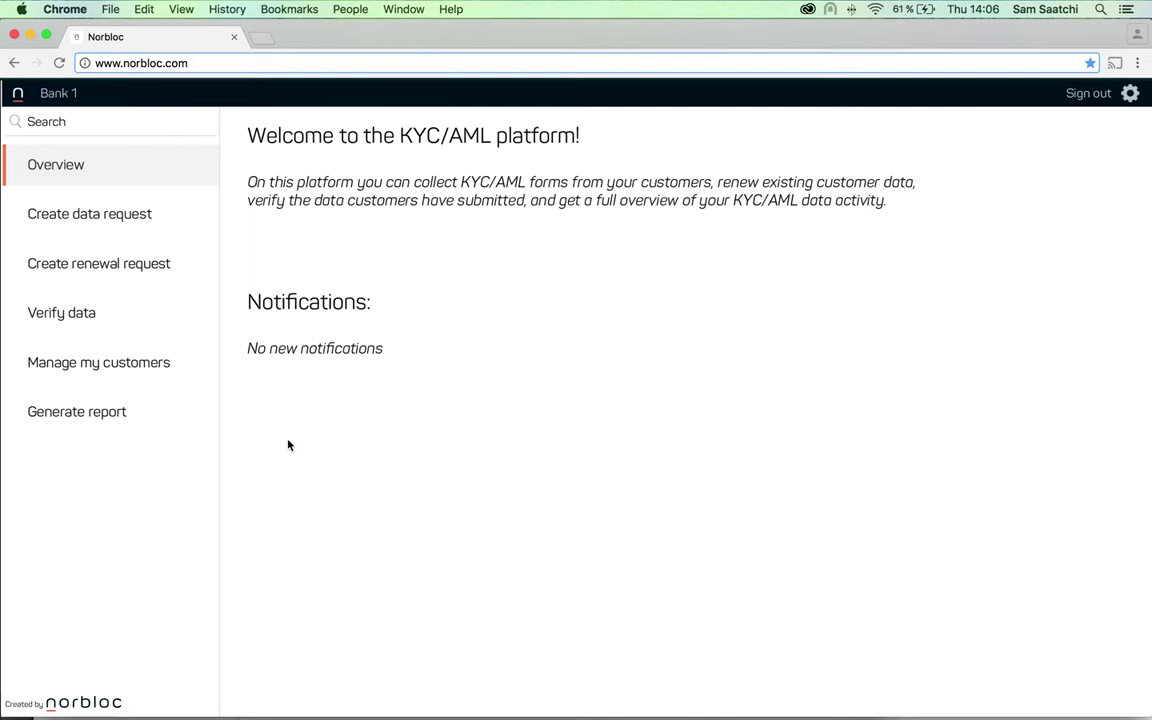
click(104, 217)
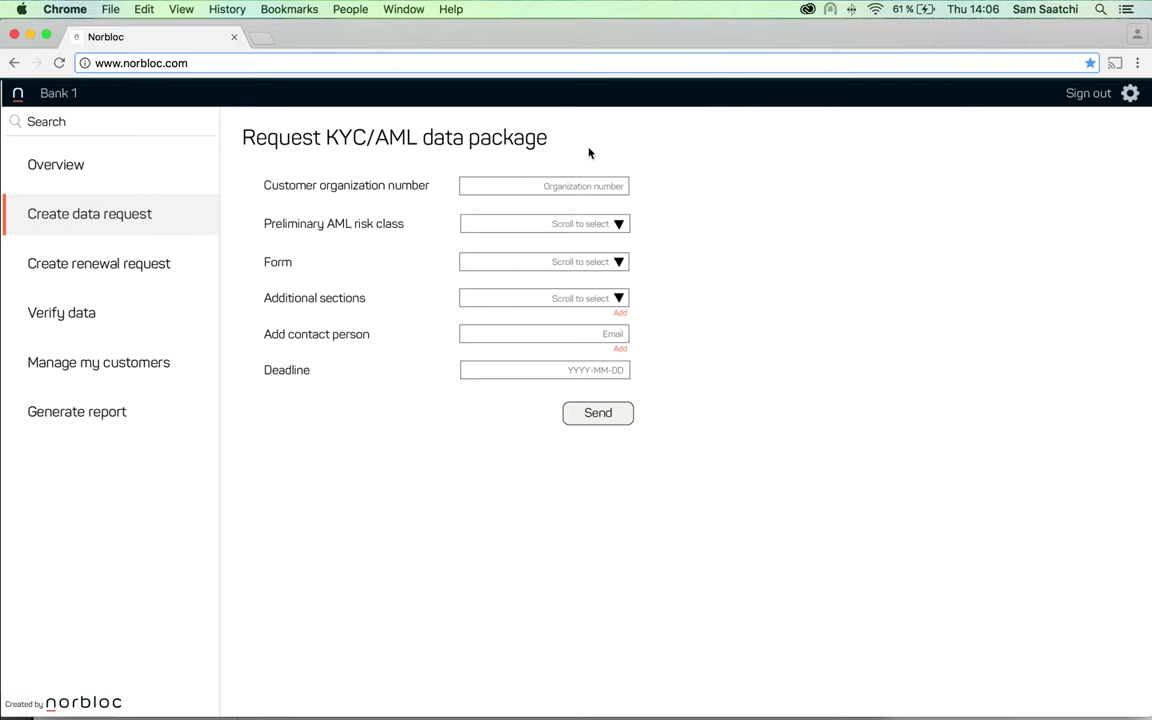
click(604, 190)
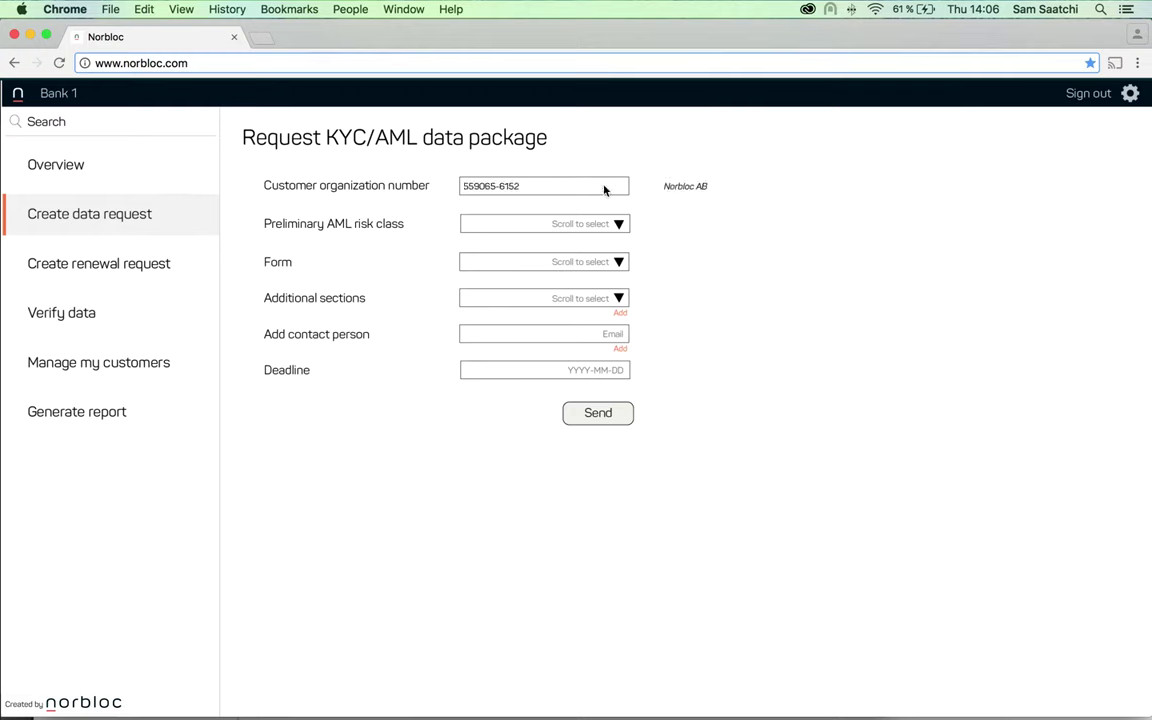
Add the Cash flow forecast section, a contact e-mail and a deadline, then send the request
scroll(598, 224, down, 2)
scroll(589, 262, down, 2)
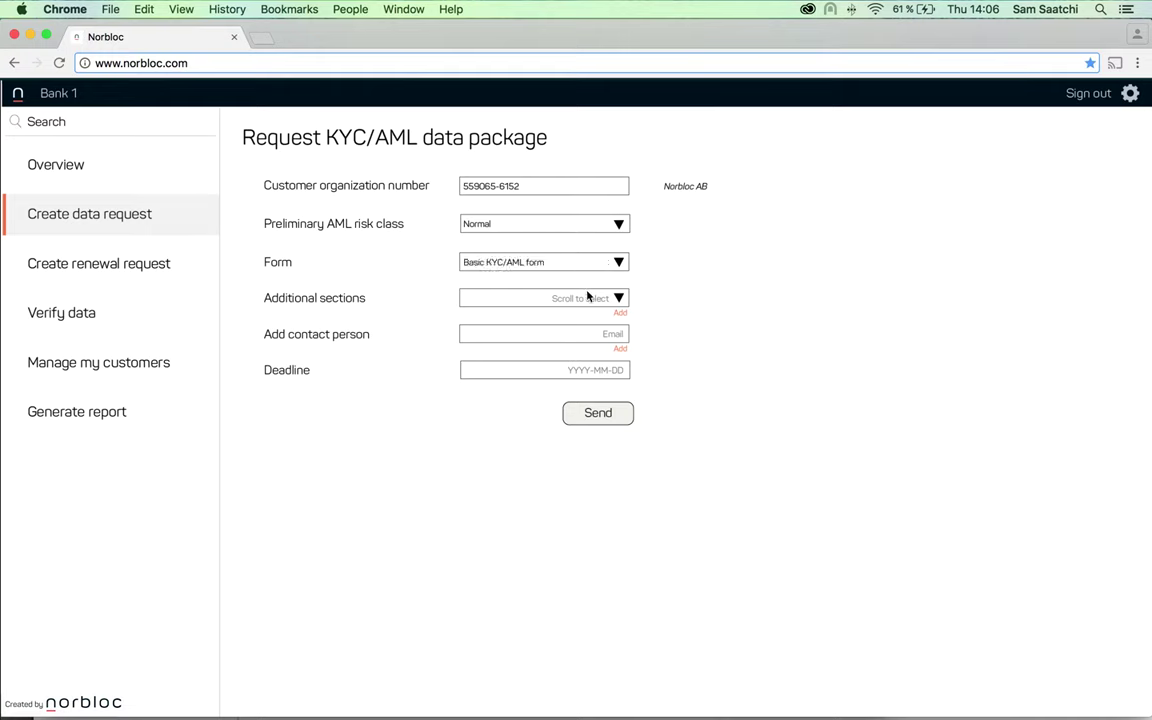
scroll(590, 297, down, 2)
click(620, 312)
click(614, 333)
click(620, 348)
click(616, 371)
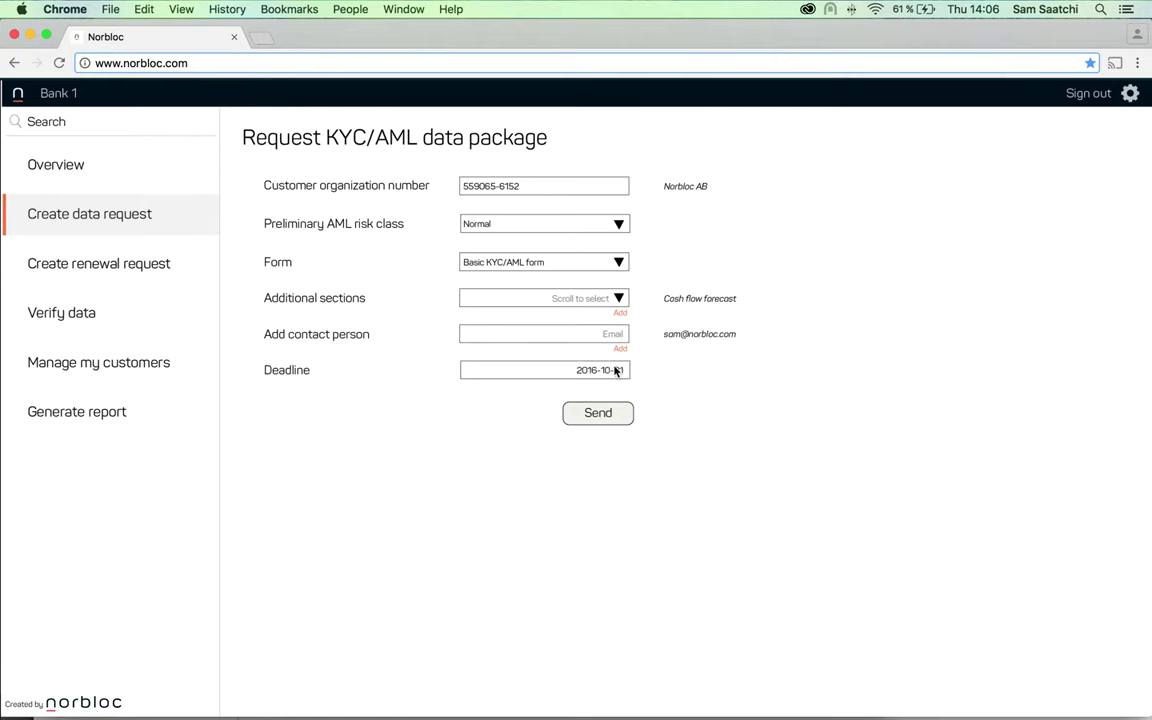
click(599, 413)
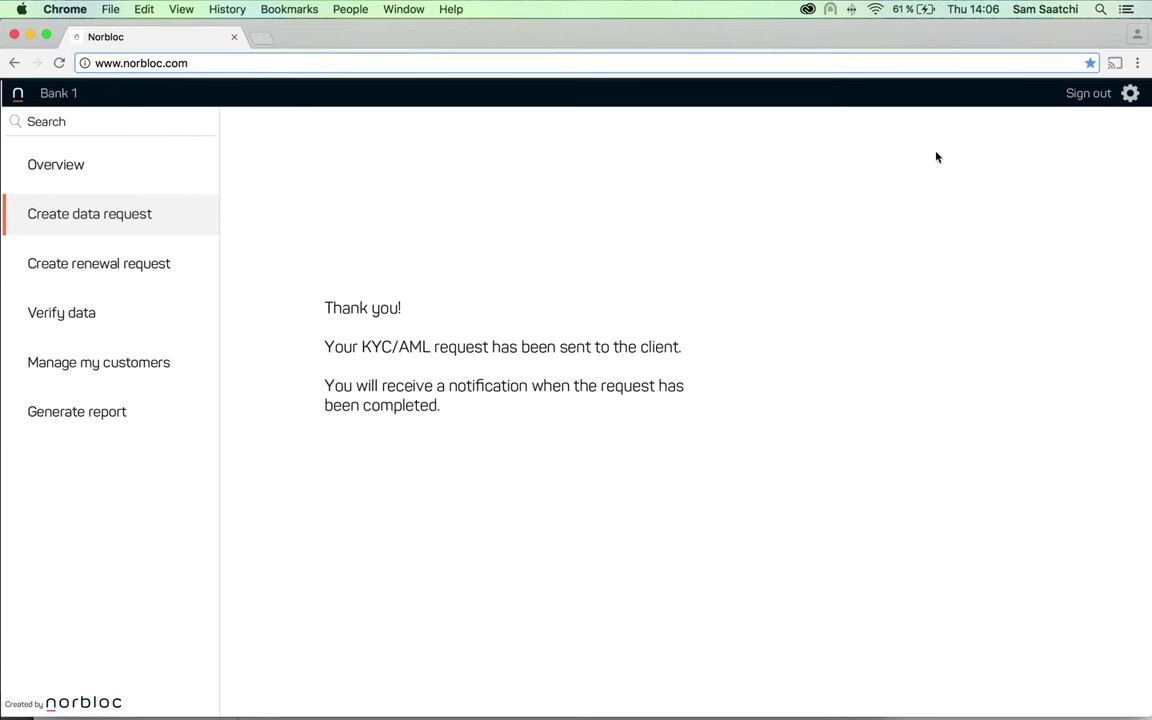
Switch from Bank 1 to the customer, open Bank 1's request, and save the Corporate Data section
click(1067, 101)
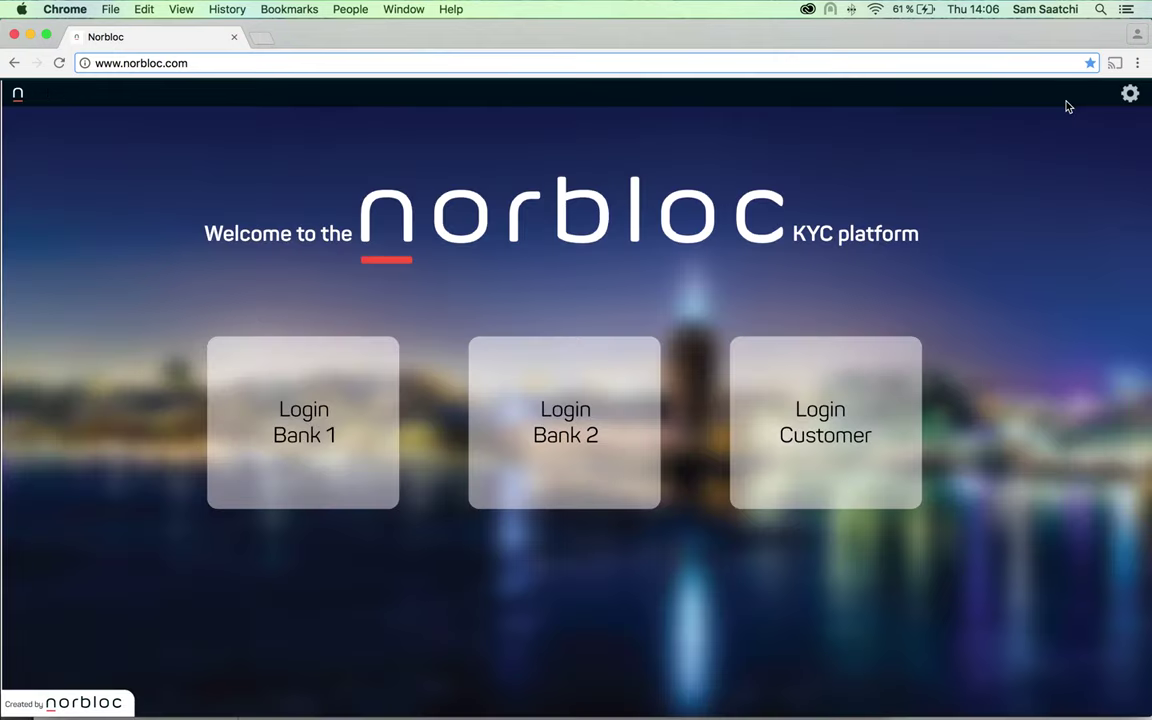
click(815, 435)
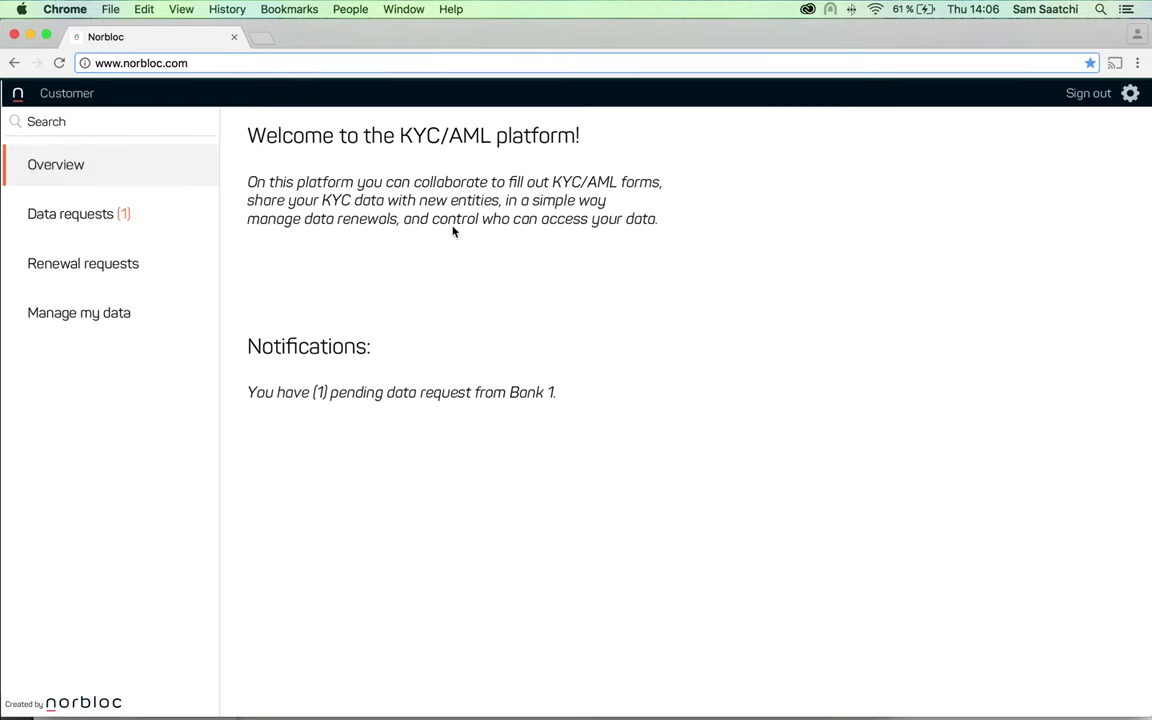
click(120, 216)
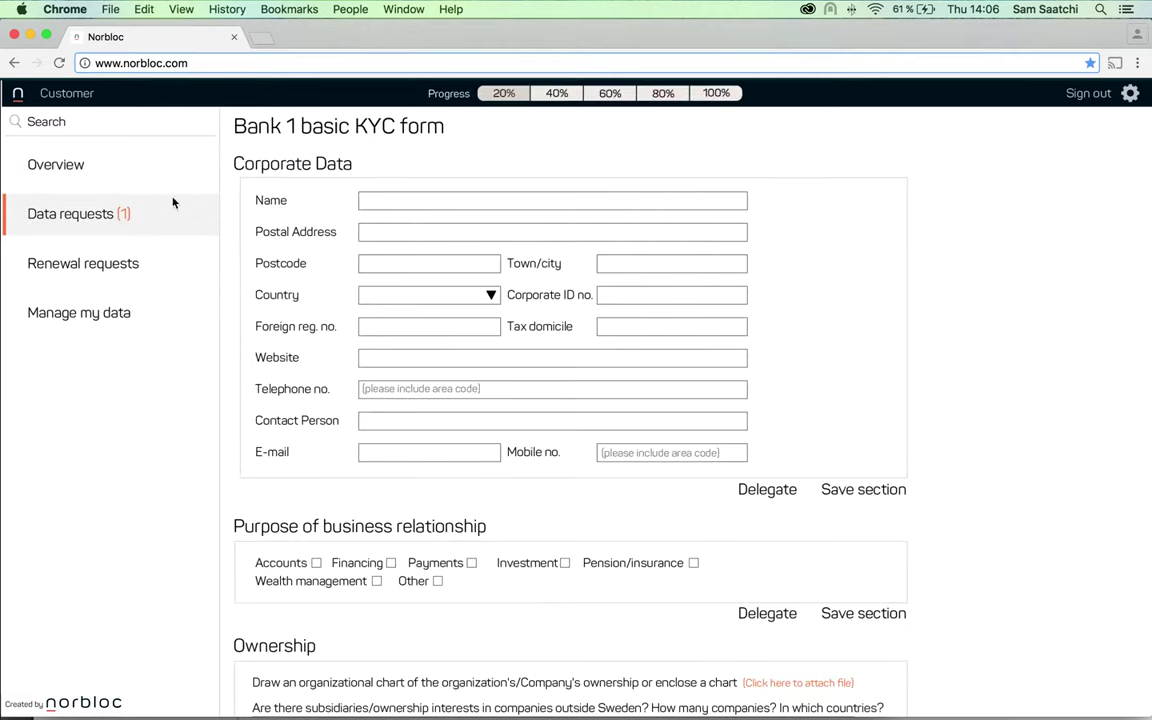
click(430, 203)
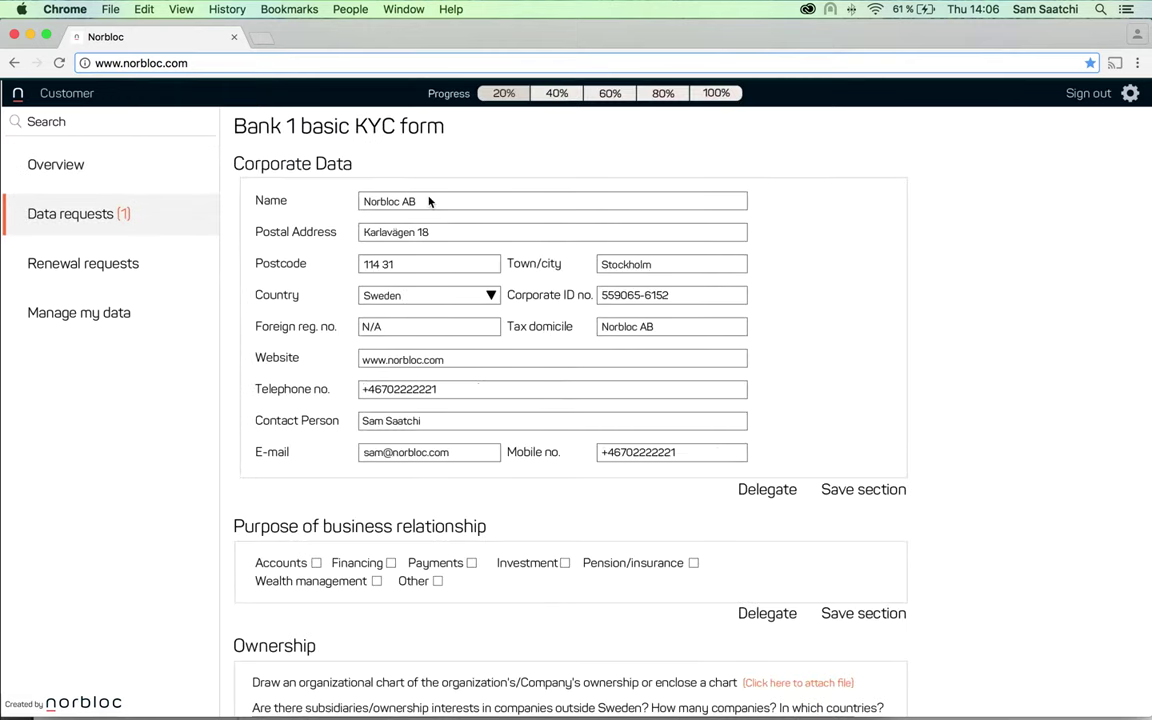
click(884, 489)
Save Accounts, Financing and Payments as the business relationship purposes
click(316, 563)
click(391, 563)
click(471, 563)
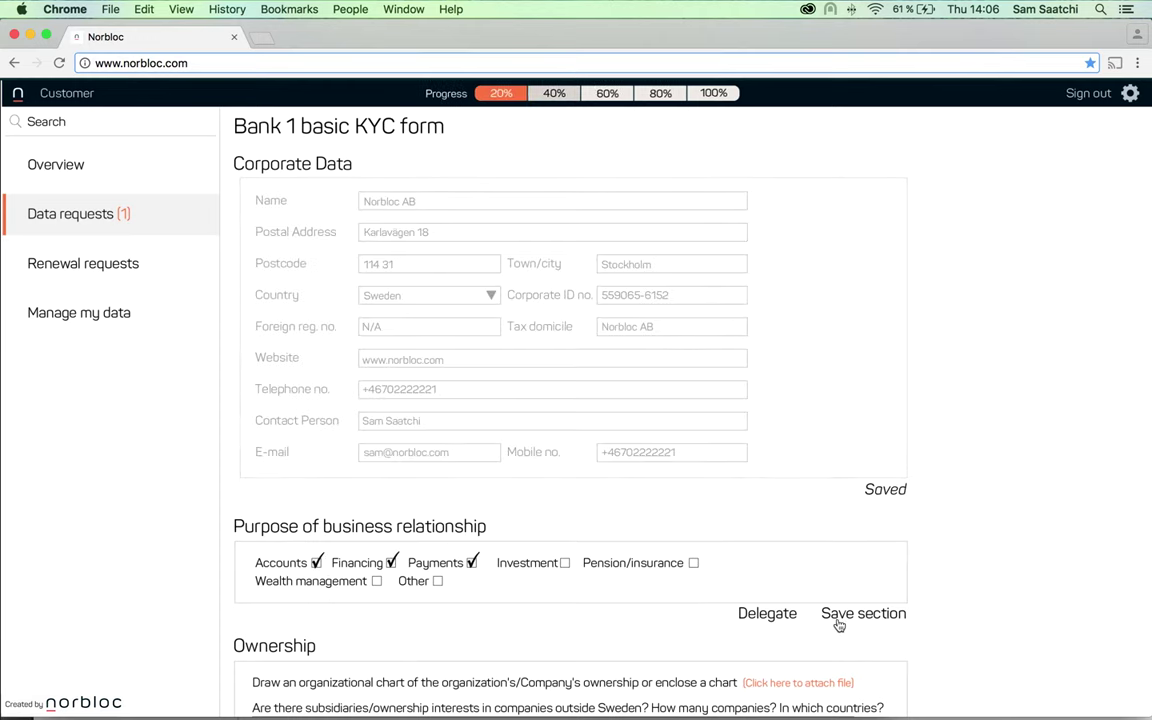
click(866, 614)
Attach the ownership org chart and answer subsidiaries ('No, only in Sweden'), products, and customers questions
scroll(841, 622, down, 5)
scroll(841, 620, down, 2)
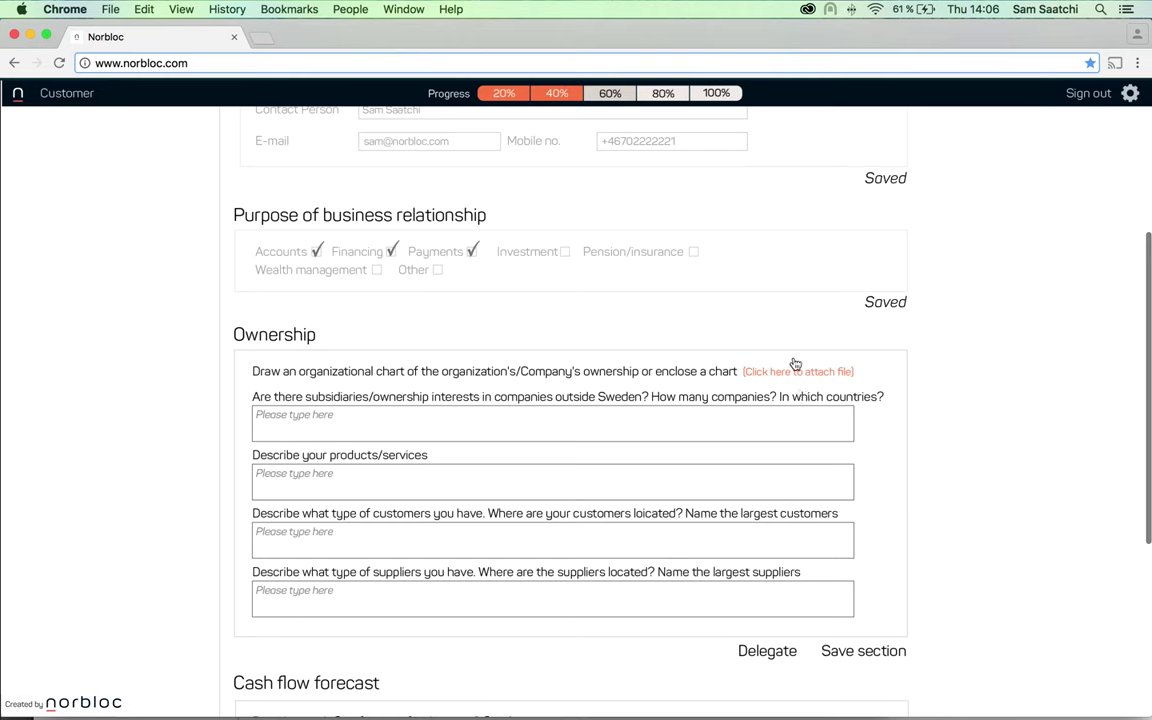
click(794, 372)
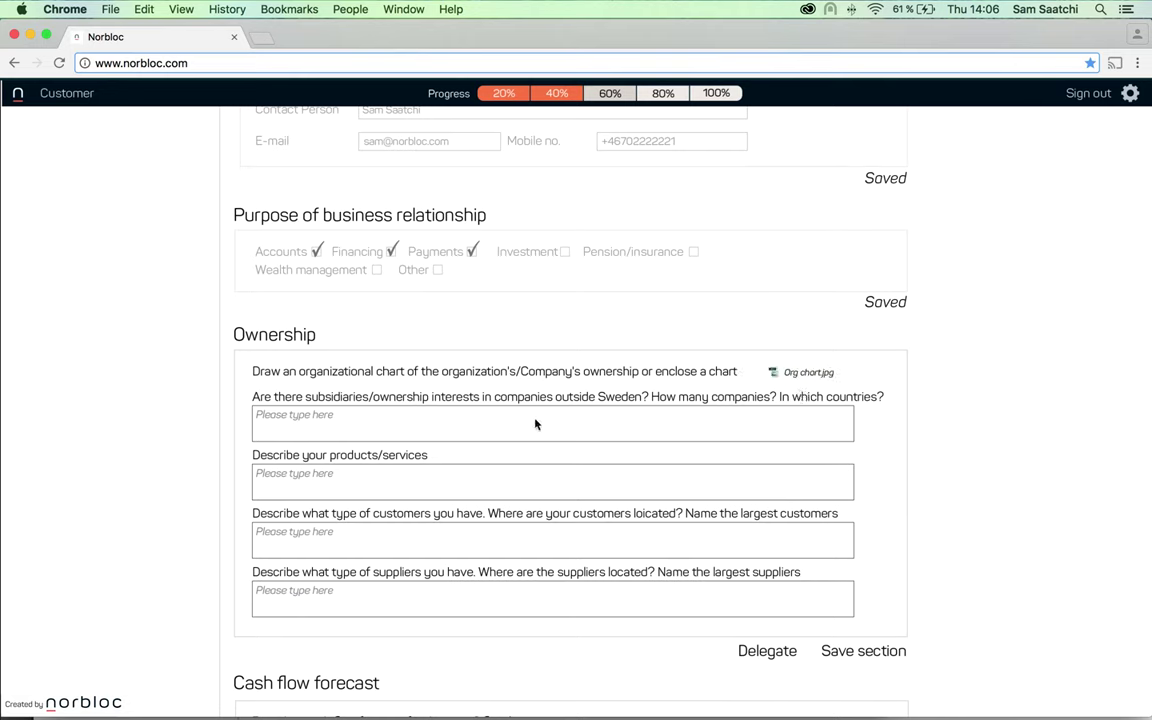
click(535, 424)
text(No, only in Sweden)
click(465, 478)
text(Norbloc develops a blockchain-based KYC/AML registry that can be shared between financial institutitons)
click(437, 532)
text(Our main customers are the financial institutions in Scandinavia, such as Bank A, Bank B and Bank C. Over time we will expand to southern Europe and to Asia.)
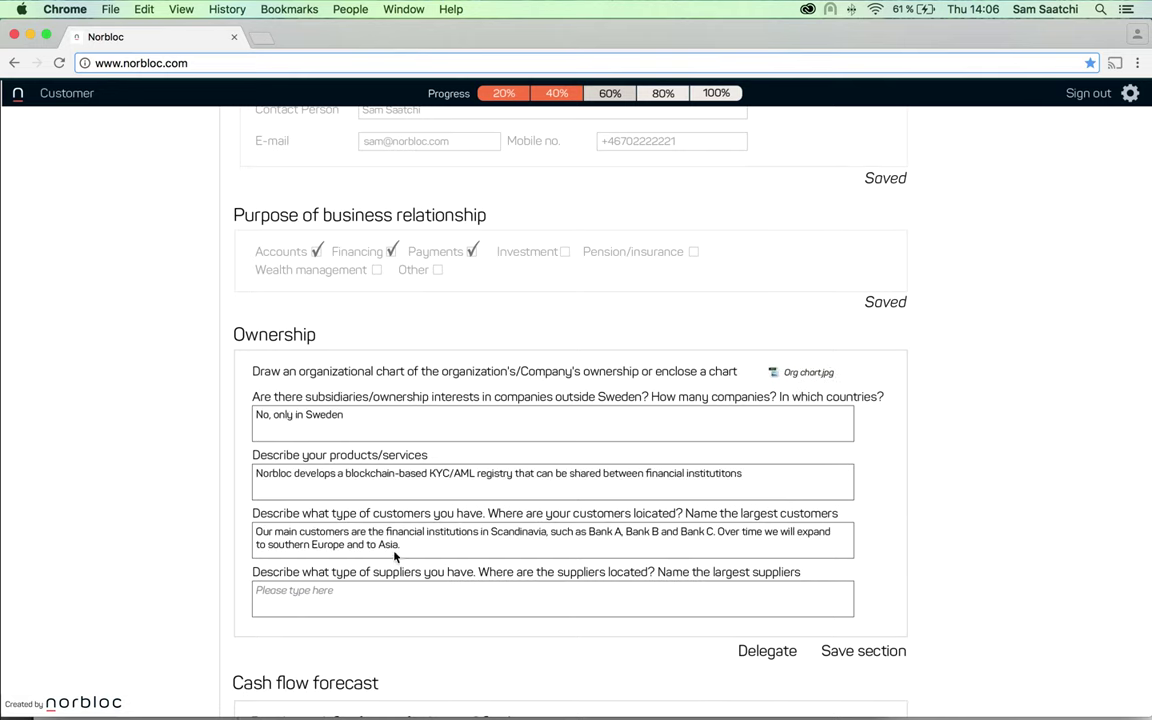
click(386, 591)
Finish the suppliers answer, save Ownership, and attach and save the cash flow forecast spreadsheet
text(Our main suppliers are based in Sweden, the largest one being Intel for HW solutions, and RentCo for our head office)
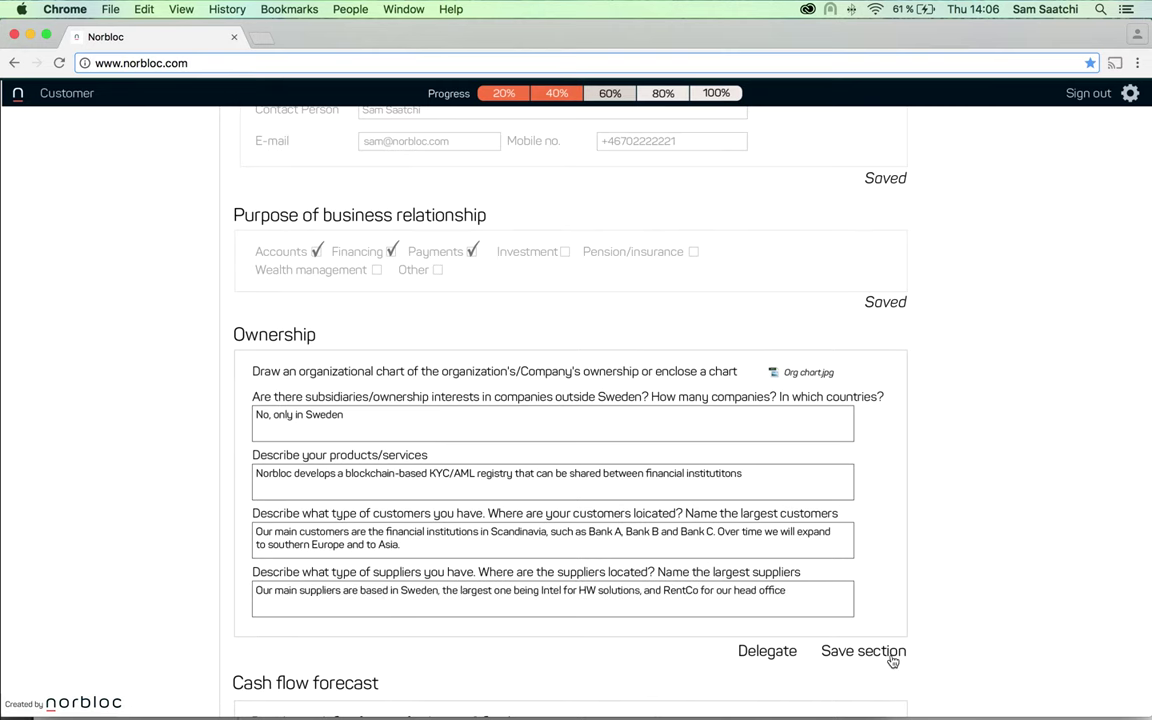
click(863, 651)
scroll(893, 658, down, 3)
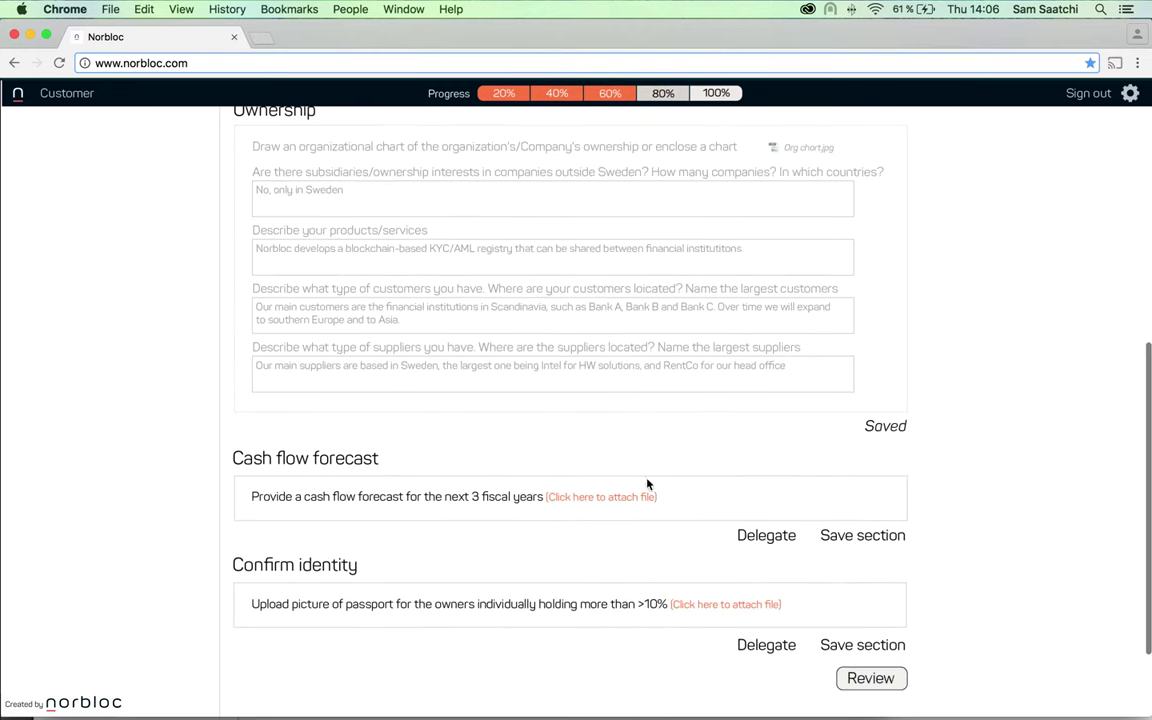
click(629, 497)
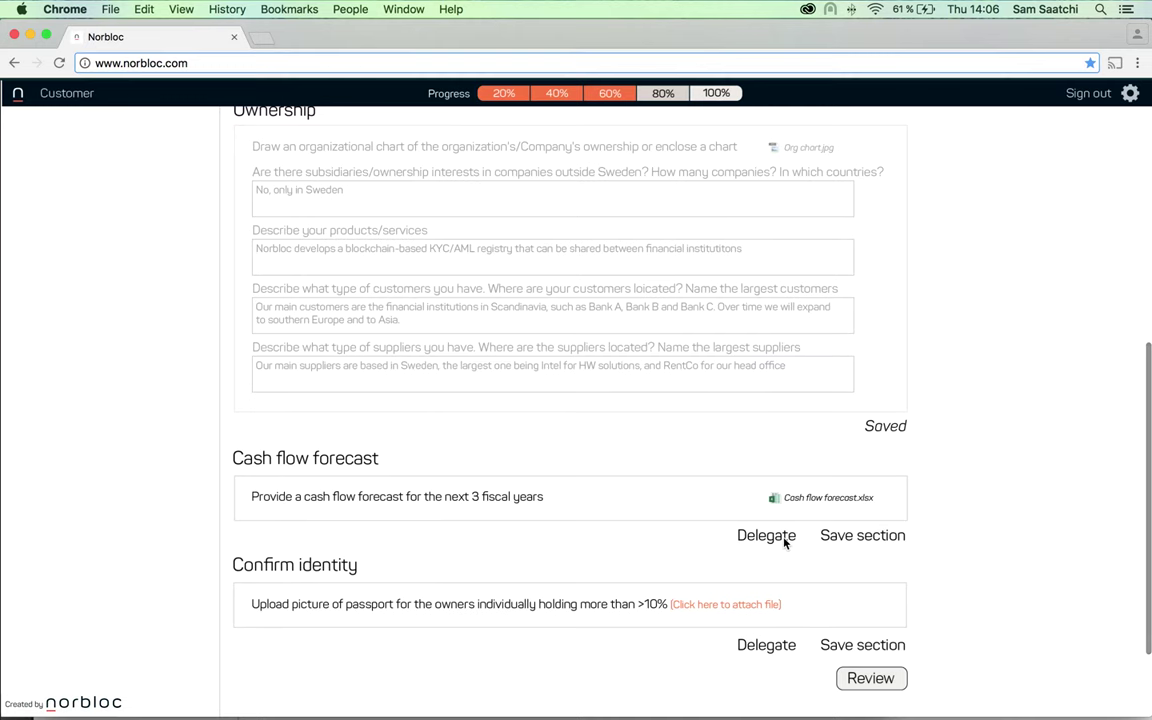
click(855, 536)
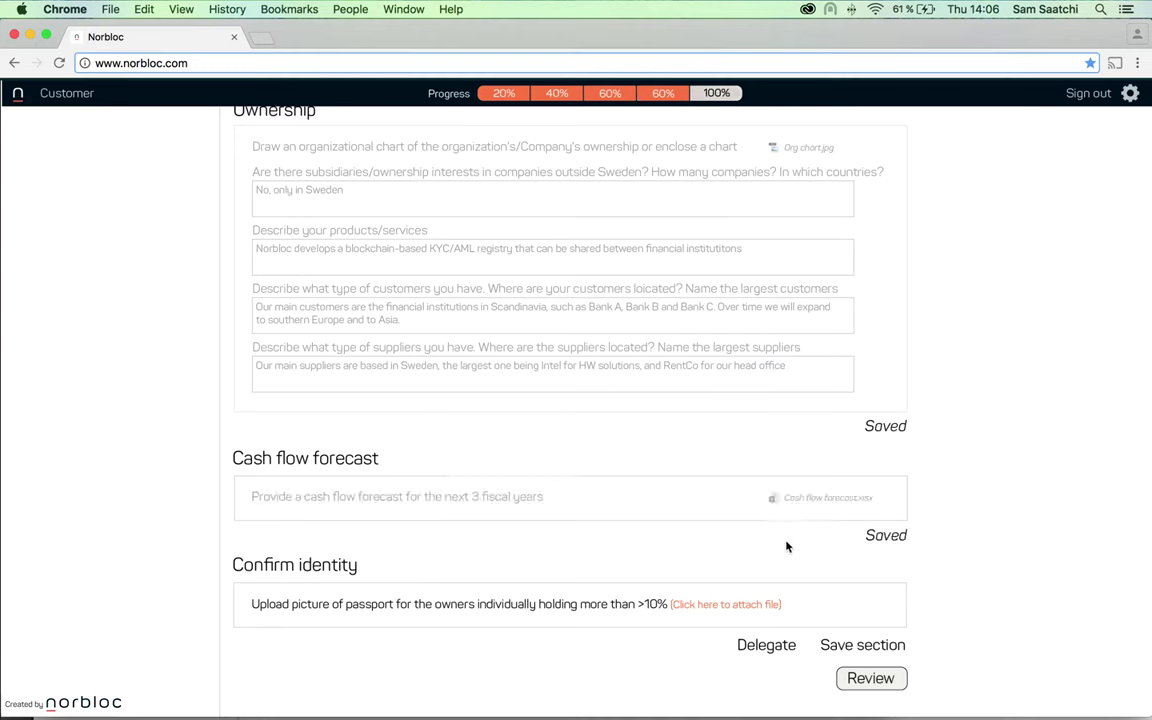
Attach and save the owners' passport copies, review and submit the package to Bank 1, then sign out
click(718, 605)
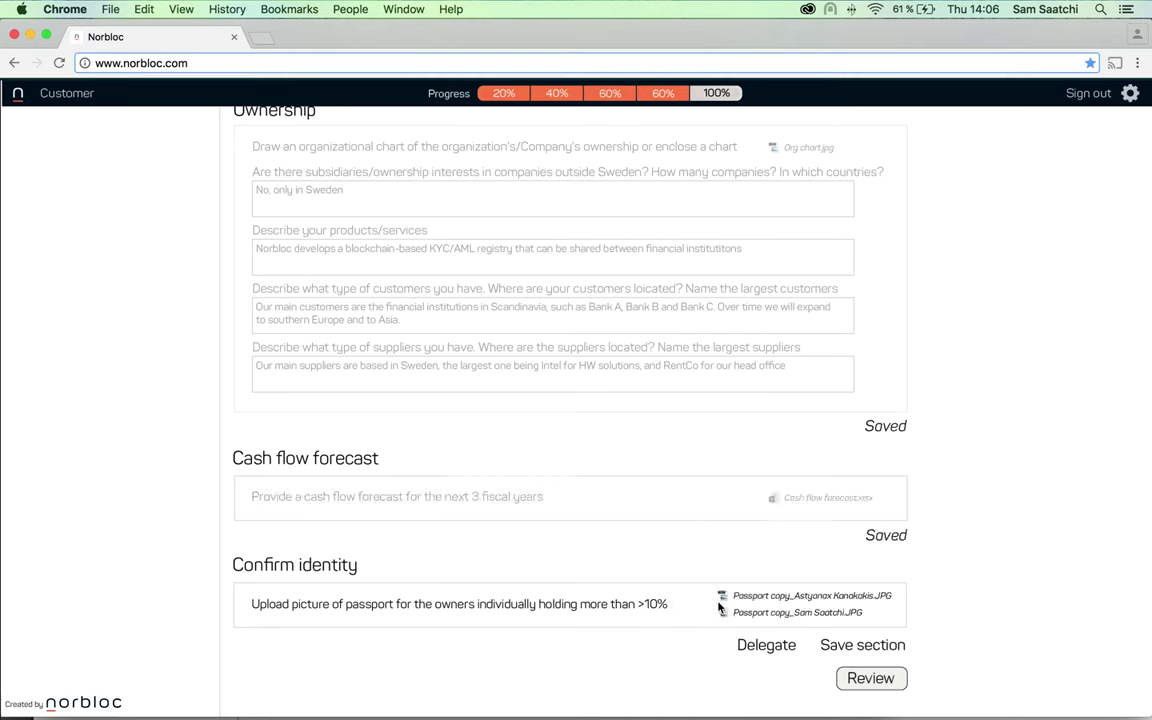
click(848, 645)
click(870, 678)
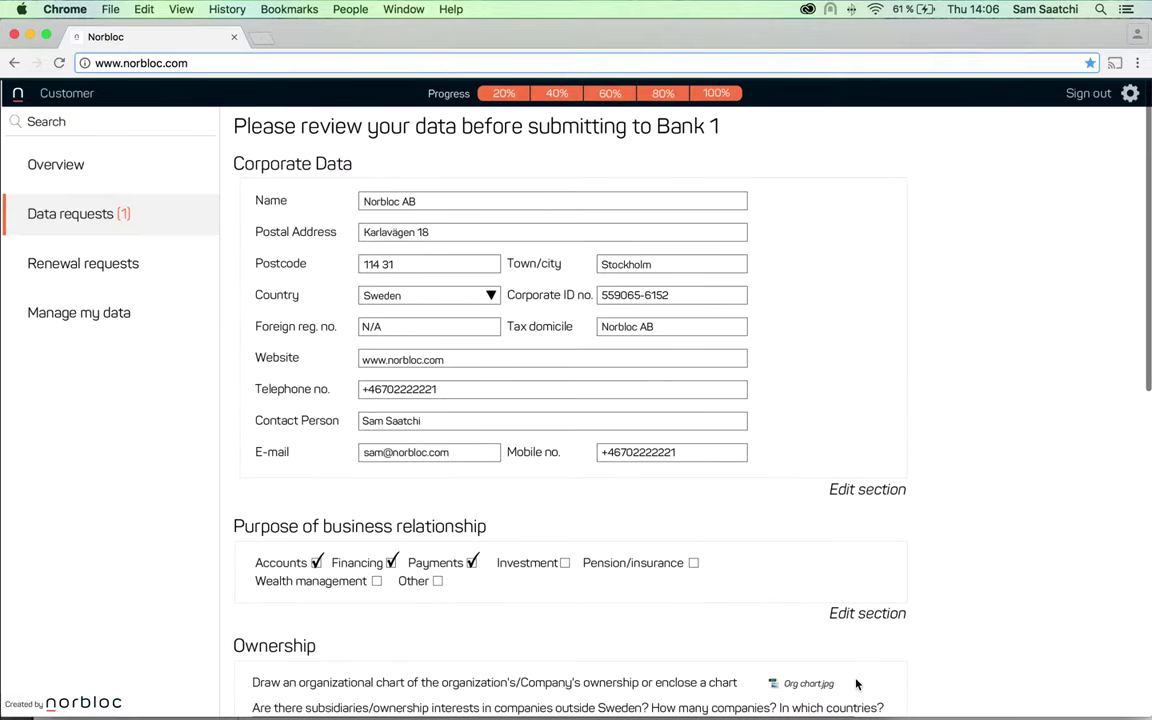
scroll(856, 684, down, 10)
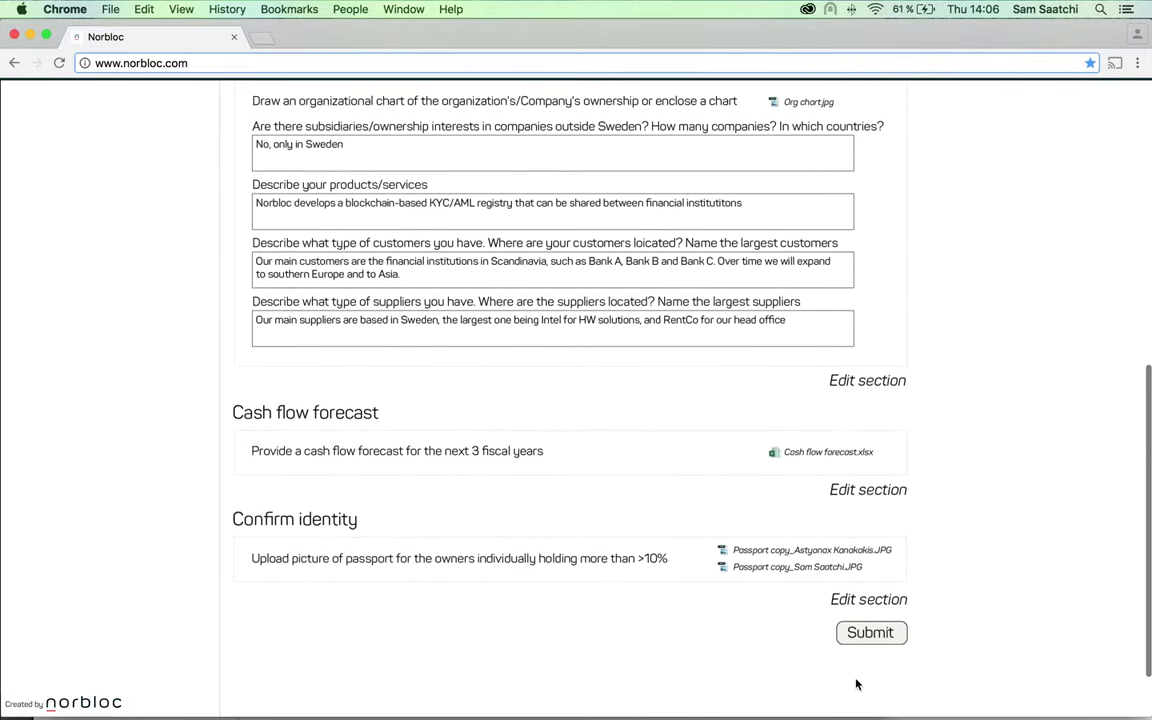
click(866, 640)
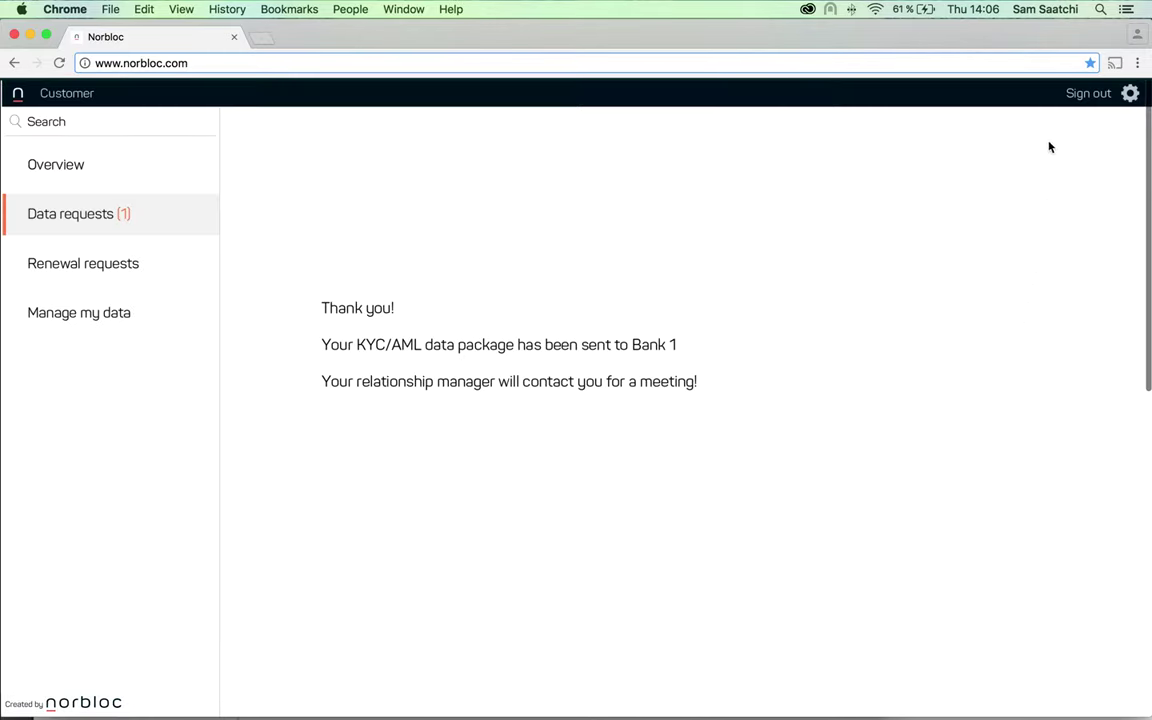
click(1086, 93)
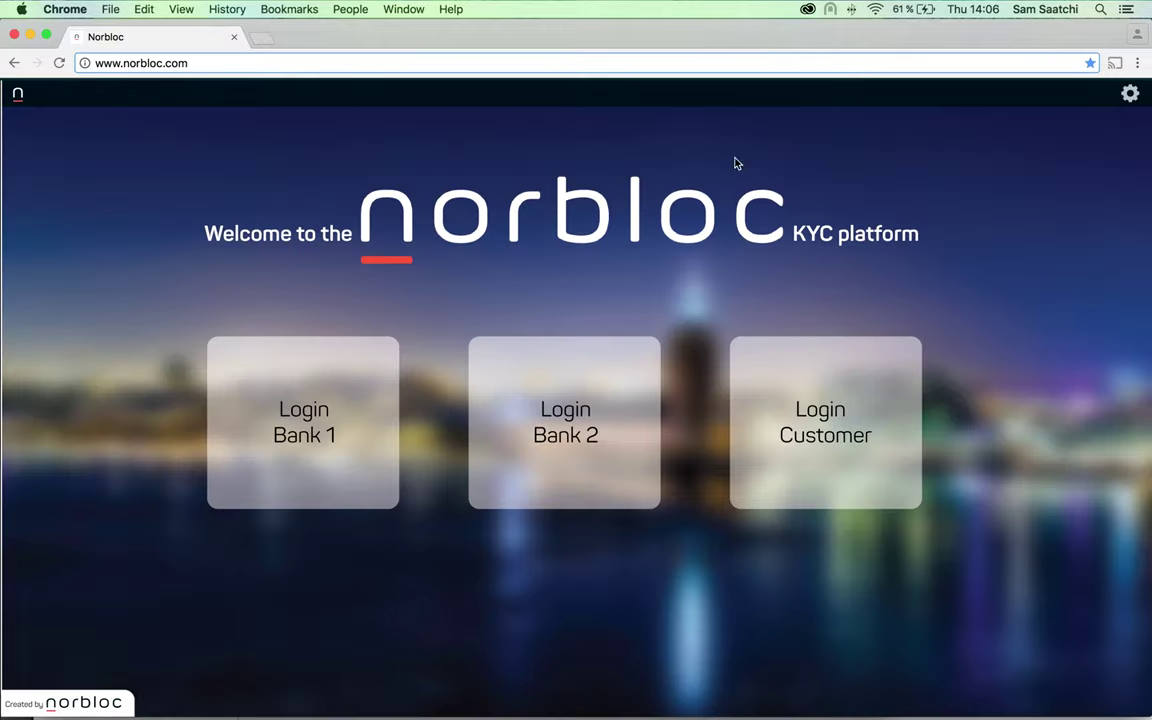
As Bank 1, check the Corporate Data form, give it expiry 2019-09-21 and verify it
click(350, 447)
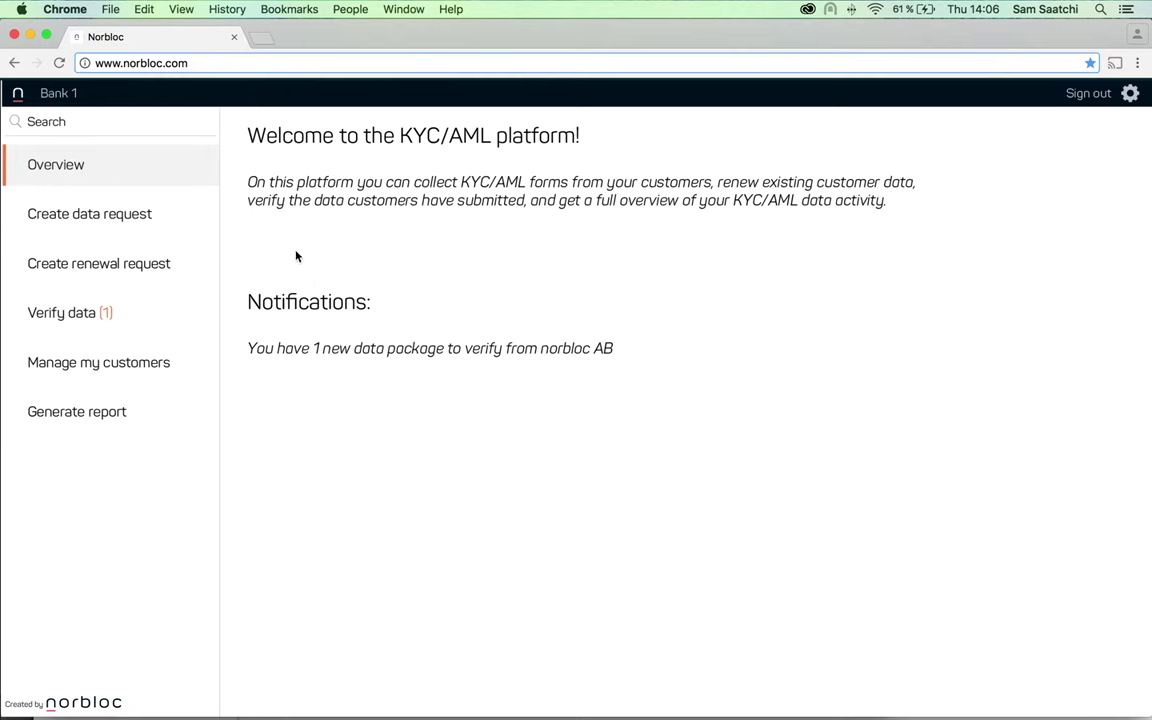
click(84, 322)
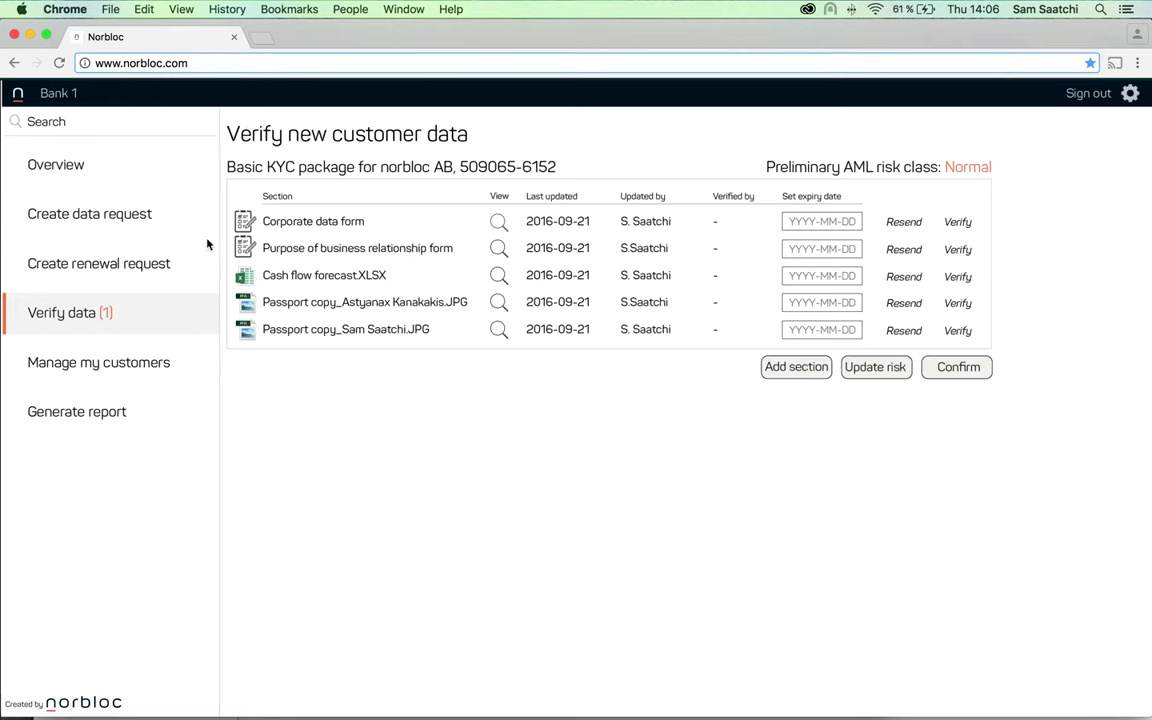
click(498, 221)
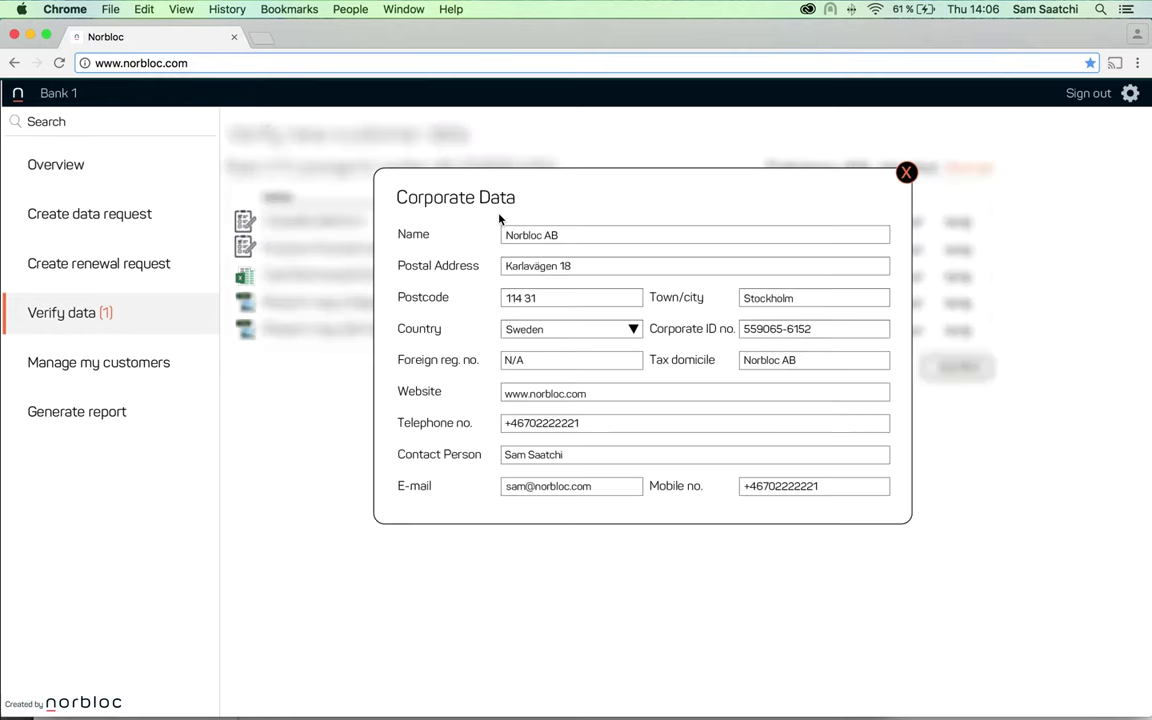
click(905, 172)
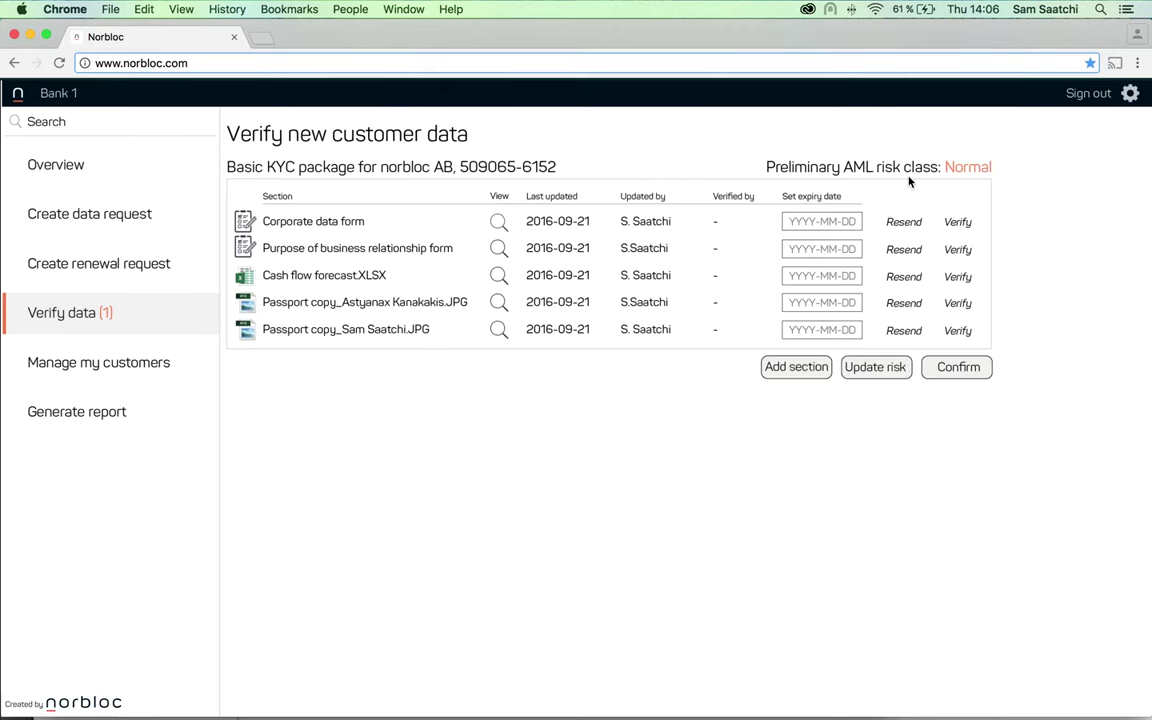
click(850, 223)
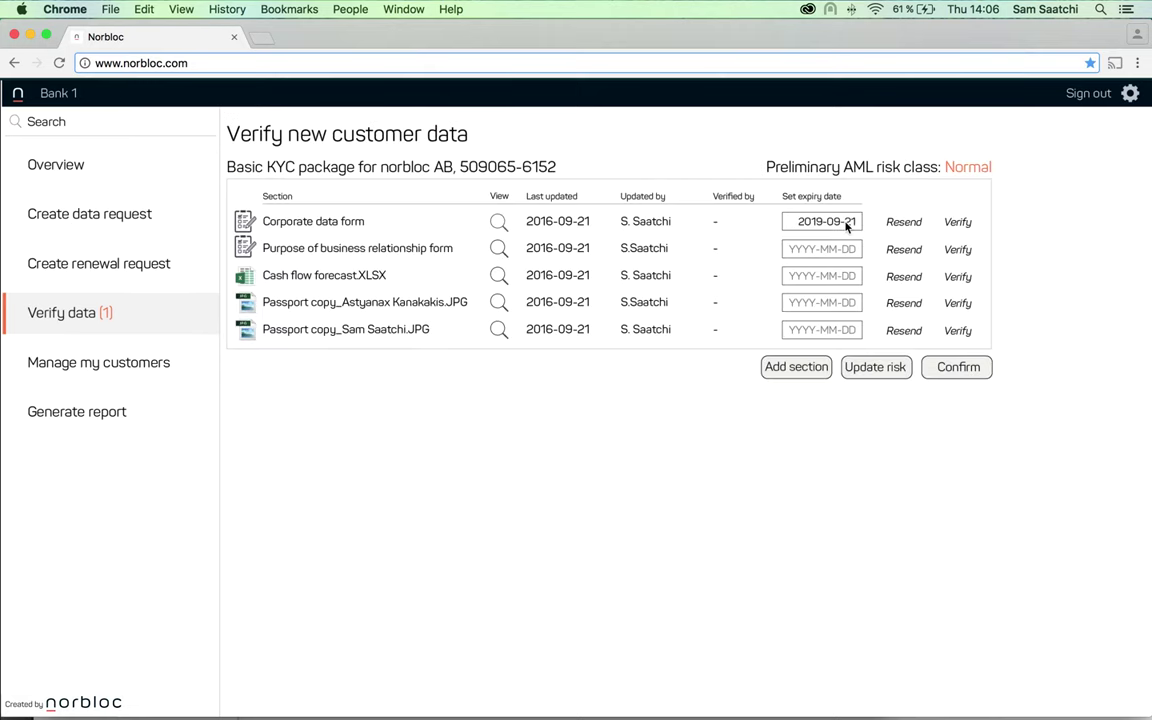
click(955, 222)
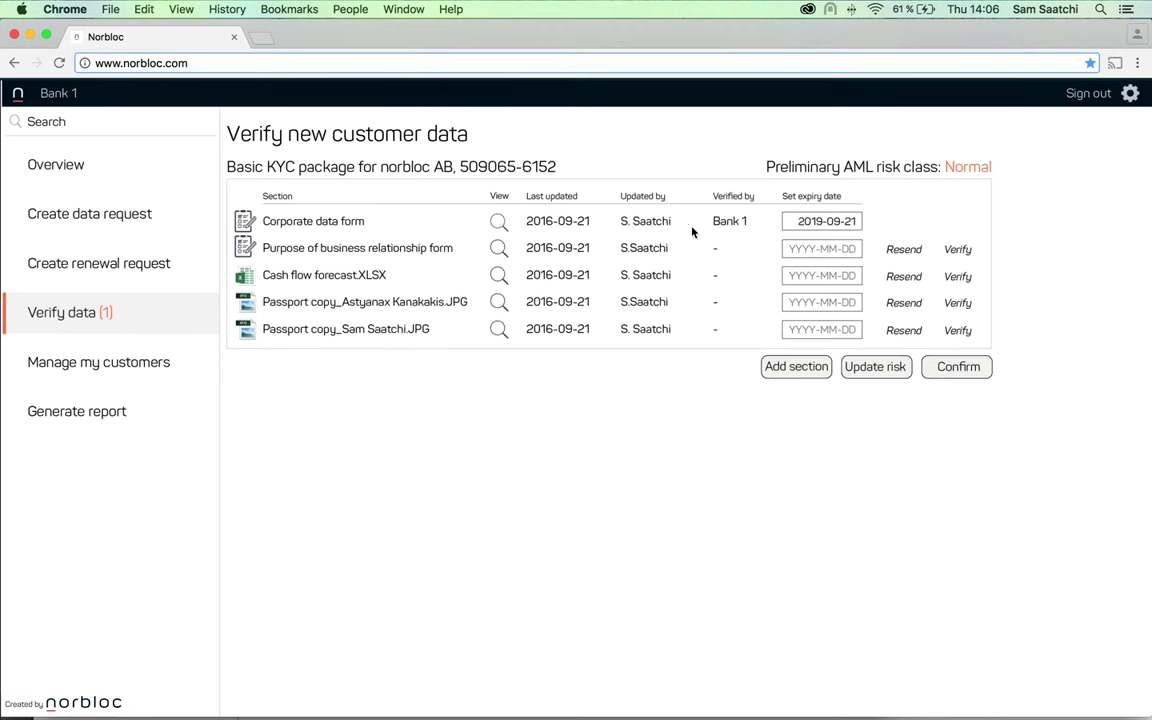
Verify both passport copies (first expiring 2017-04-04), the business purpose form and the cash flow forecast
click(499, 303)
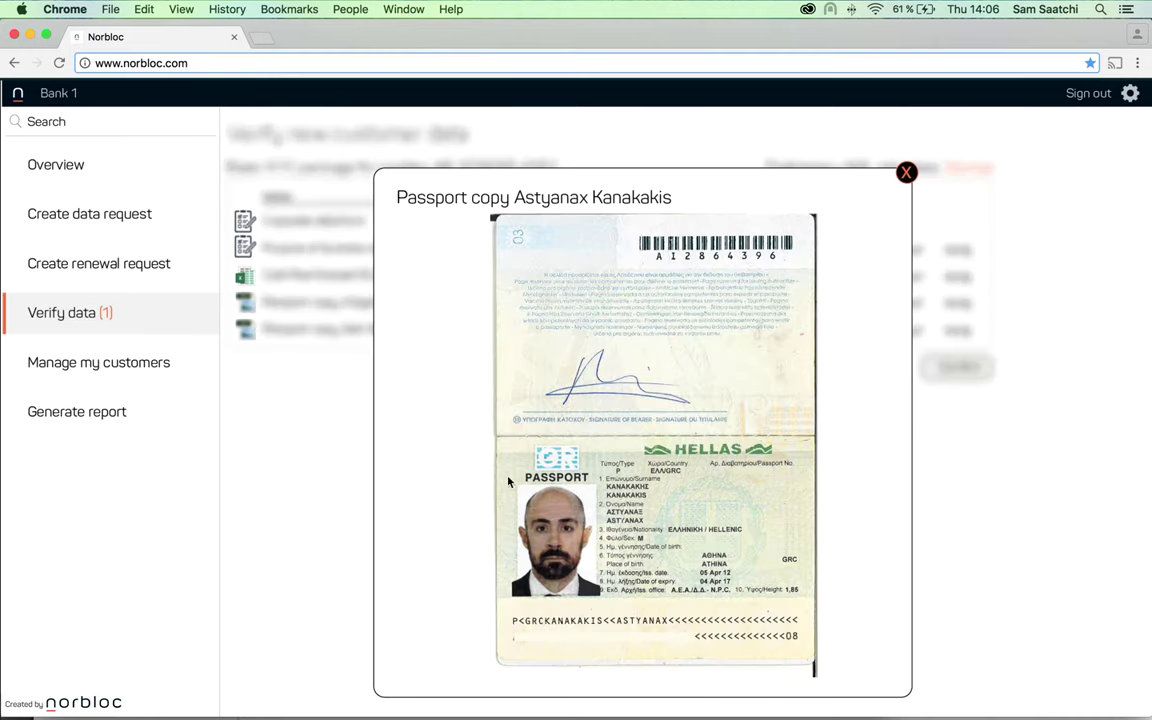
click(906, 174)
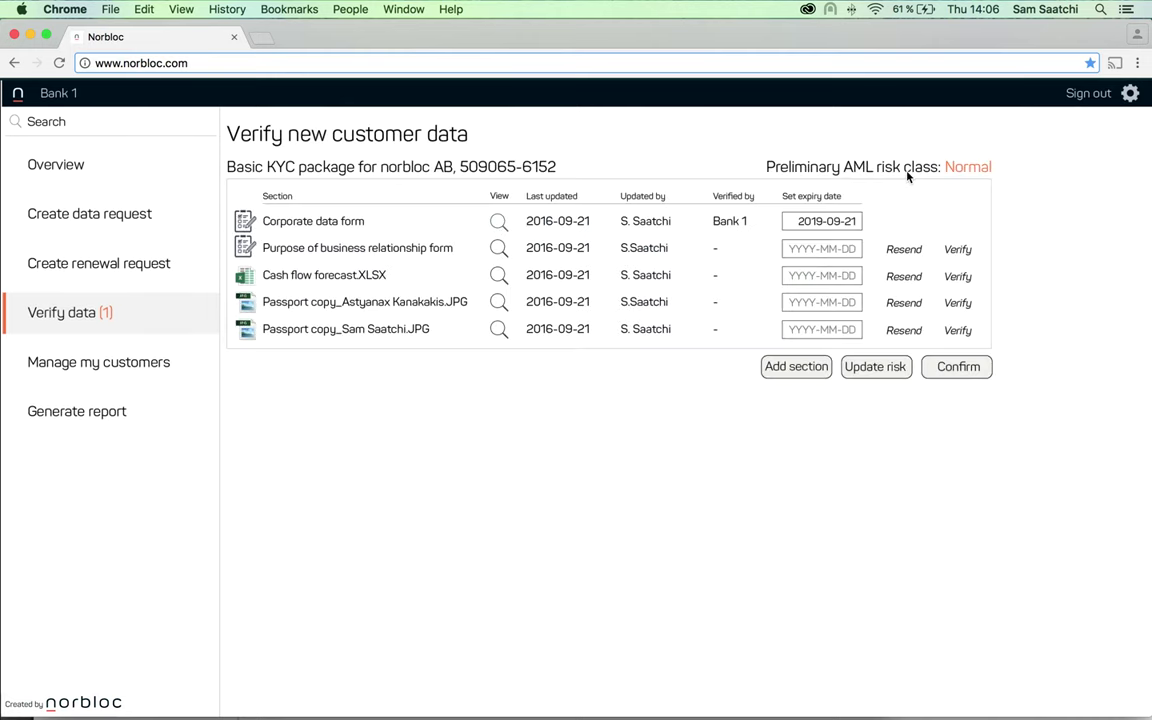
click(796, 303)
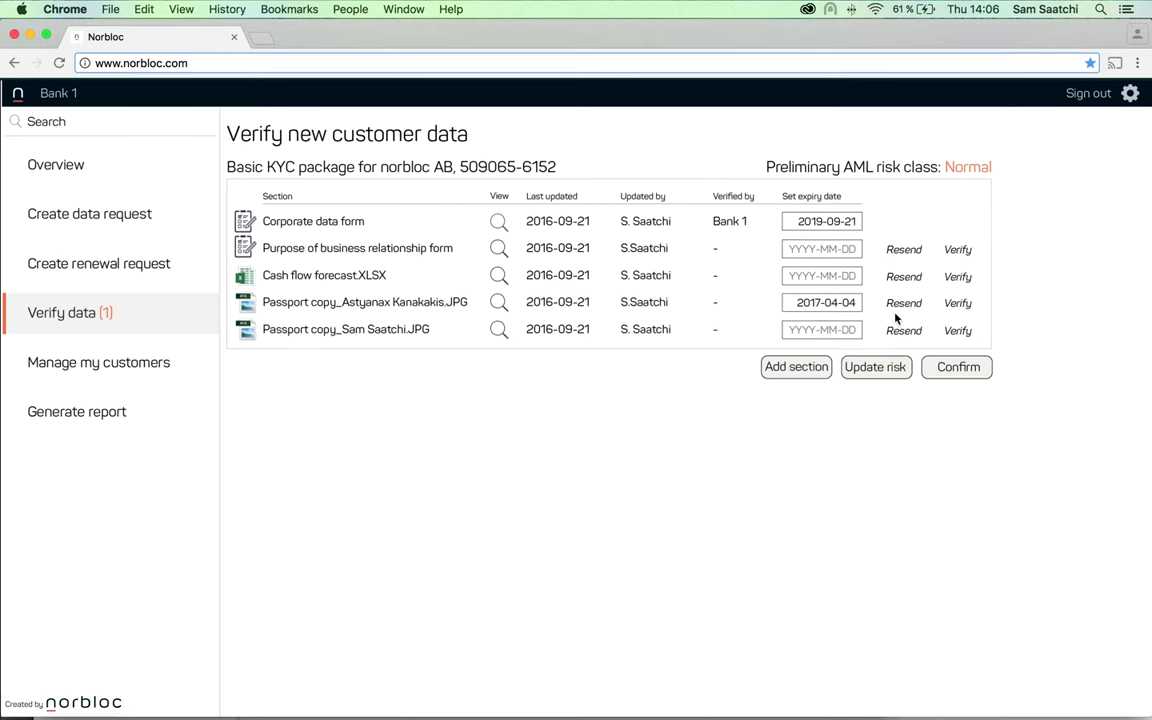
click(955, 303)
click(845, 249)
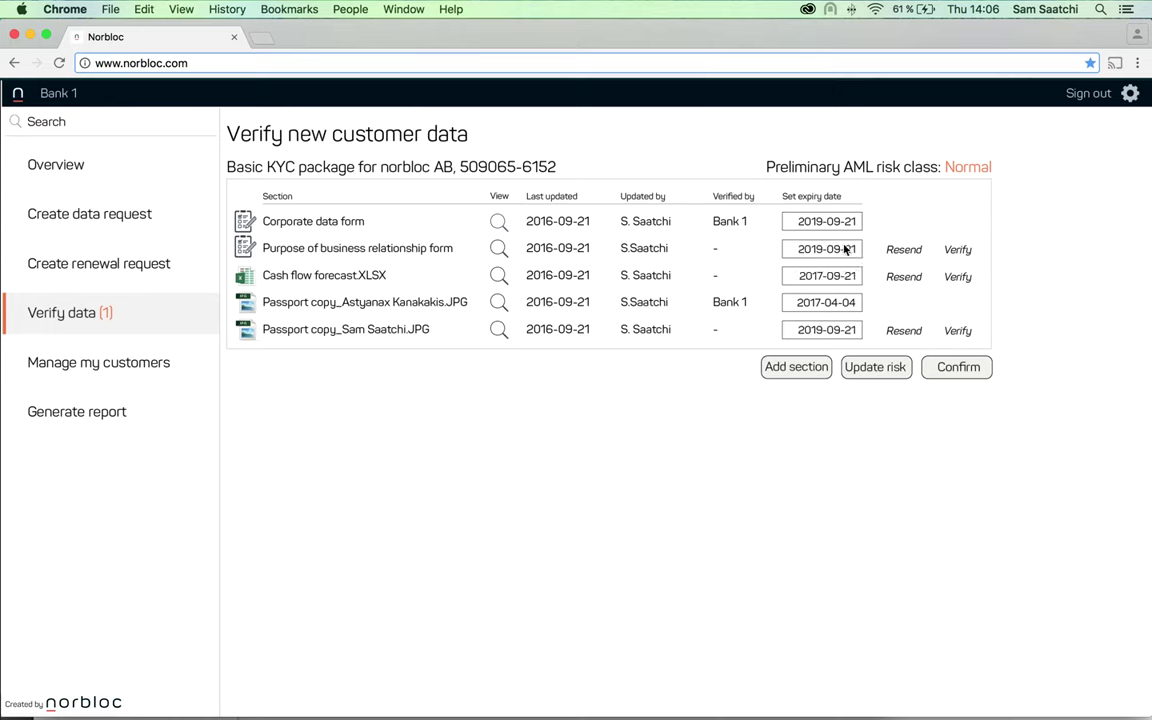
click(960, 249)
click(957, 277)
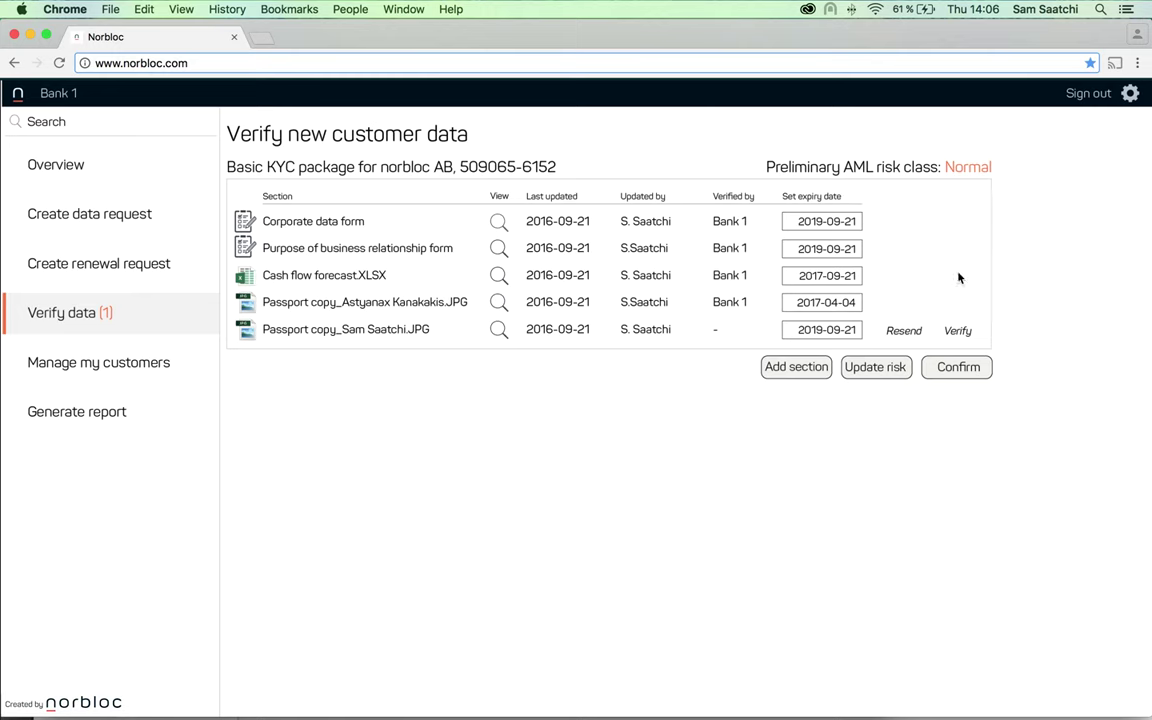
click(956, 331)
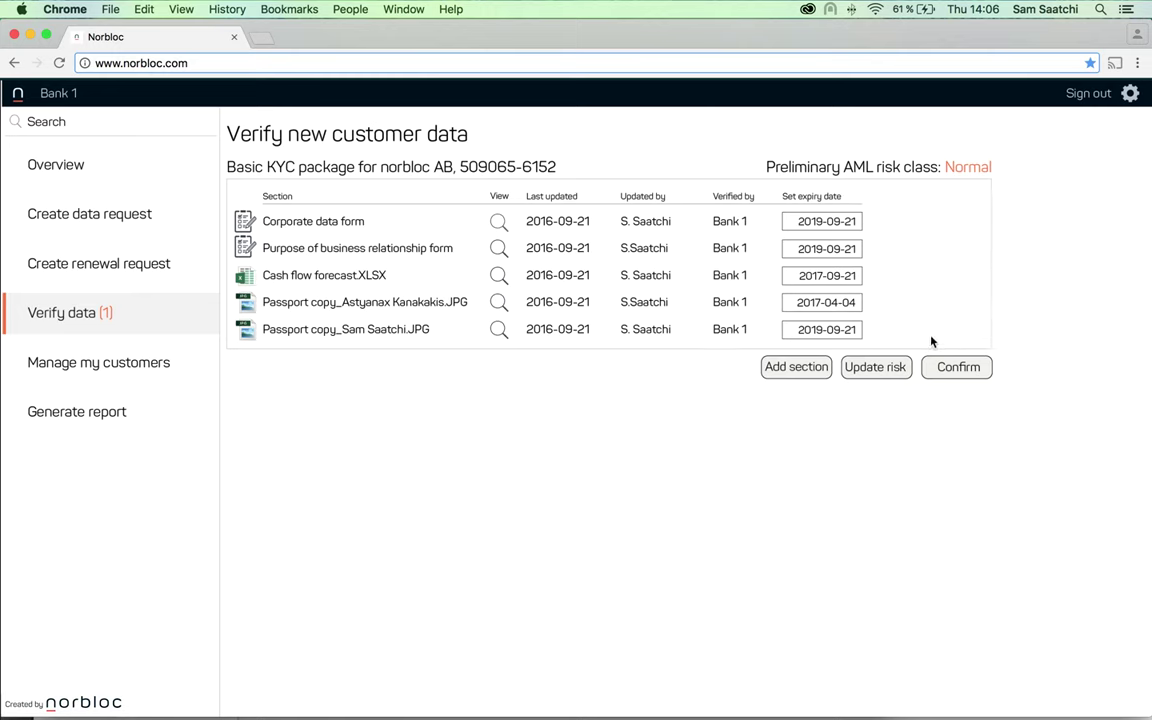
Rate norbloc AB's package Normal AML risk, confirm it into the system, and sign out of Bank 1
click(876, 367)
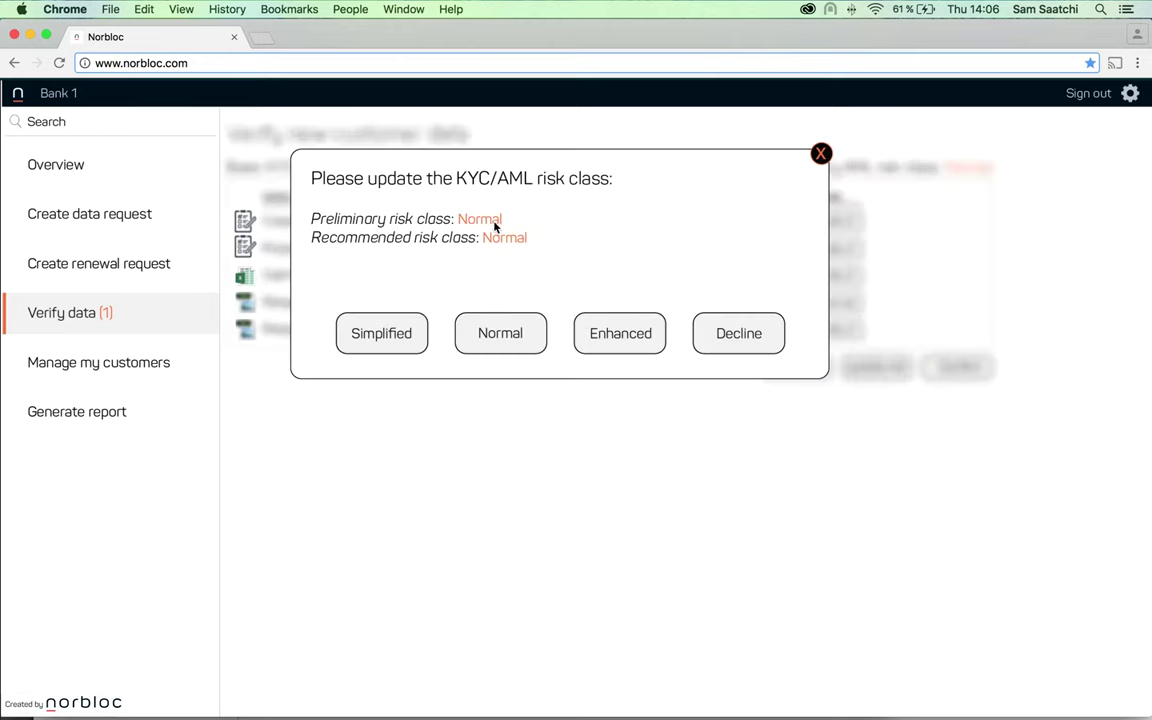
click(499, 340)
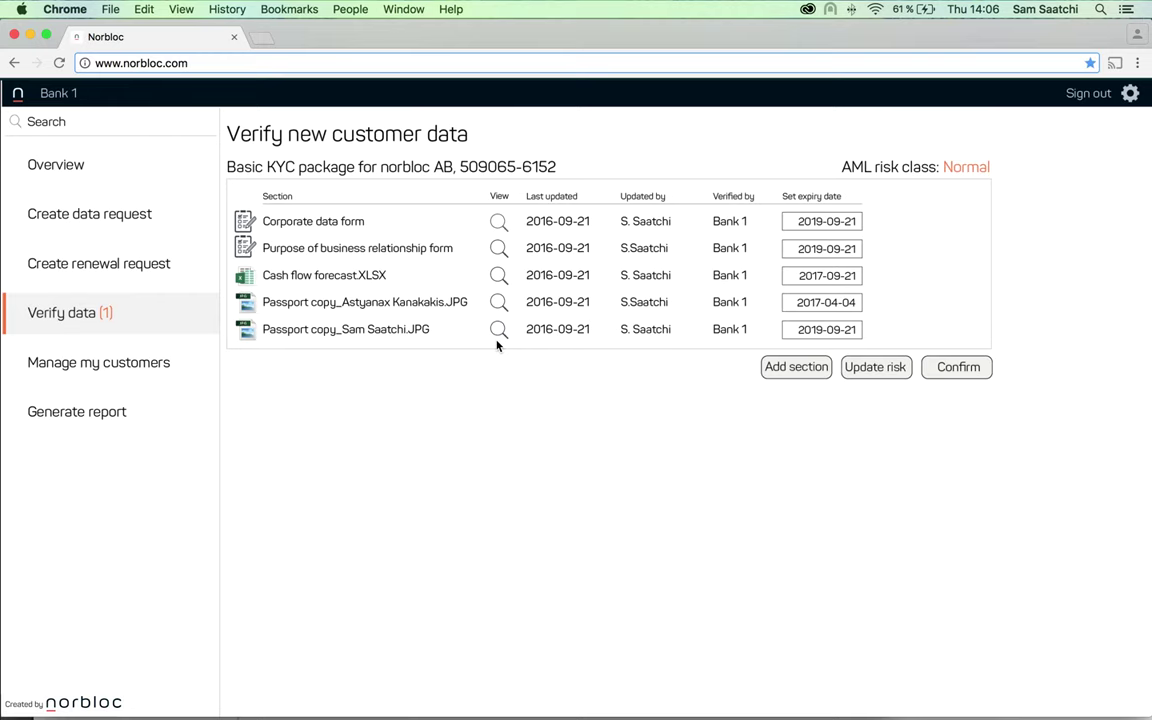
click(946, 378)
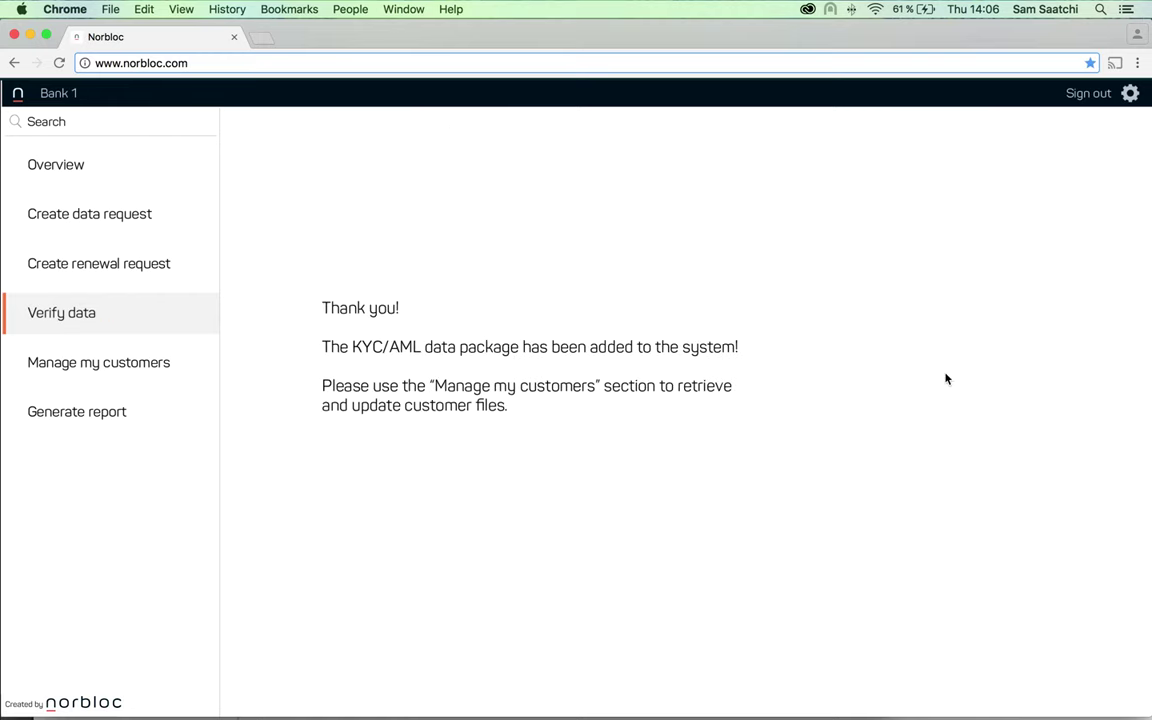
click(1082, 97)
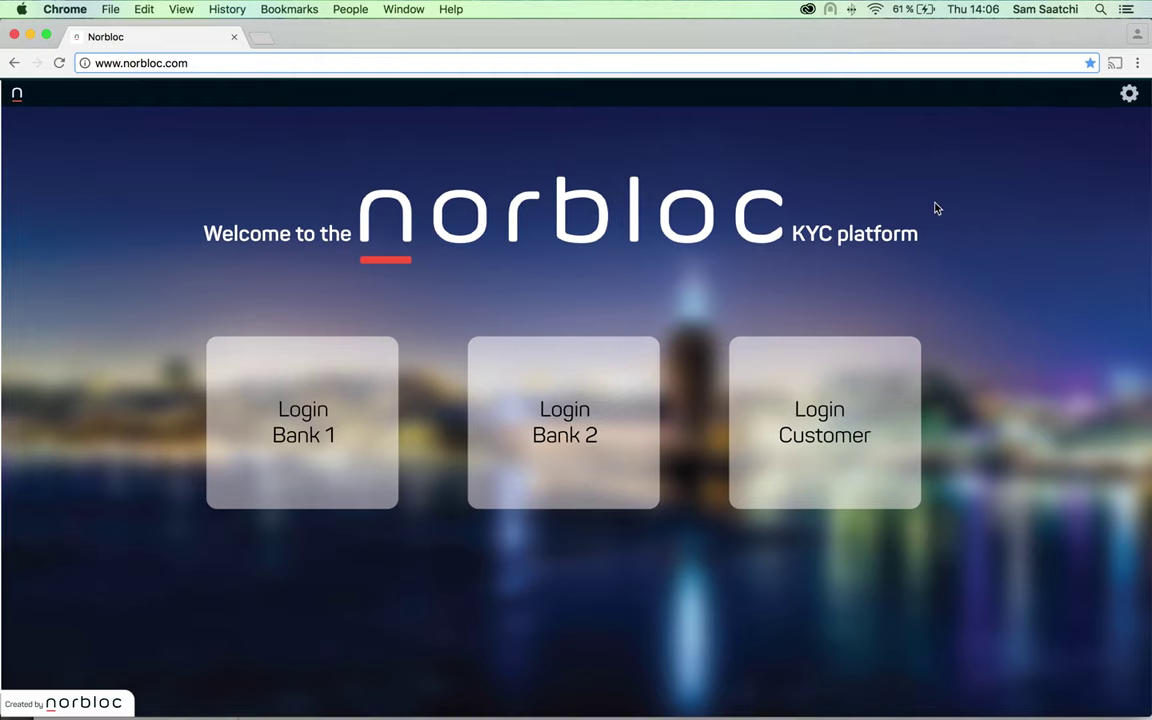
As Bank 2, start a Normal-risk Basic KYC/AML form request for norbloc AB's organization number
click(535, 435)
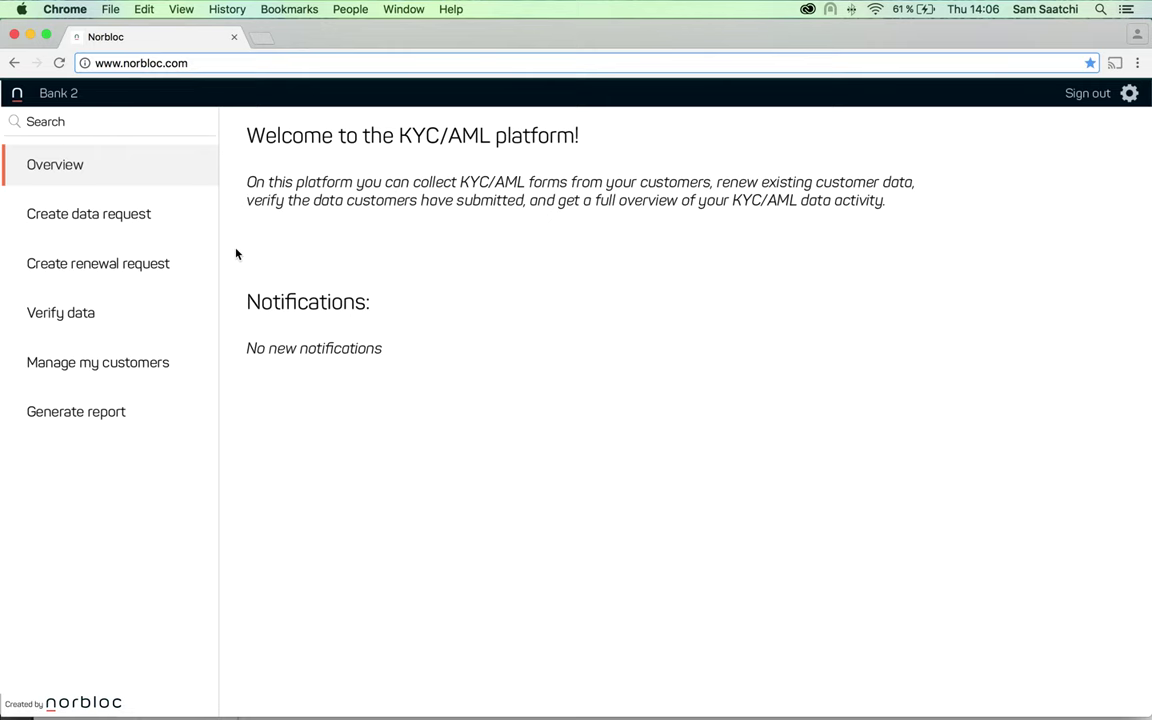
click(134, 222)
click(563, 186)
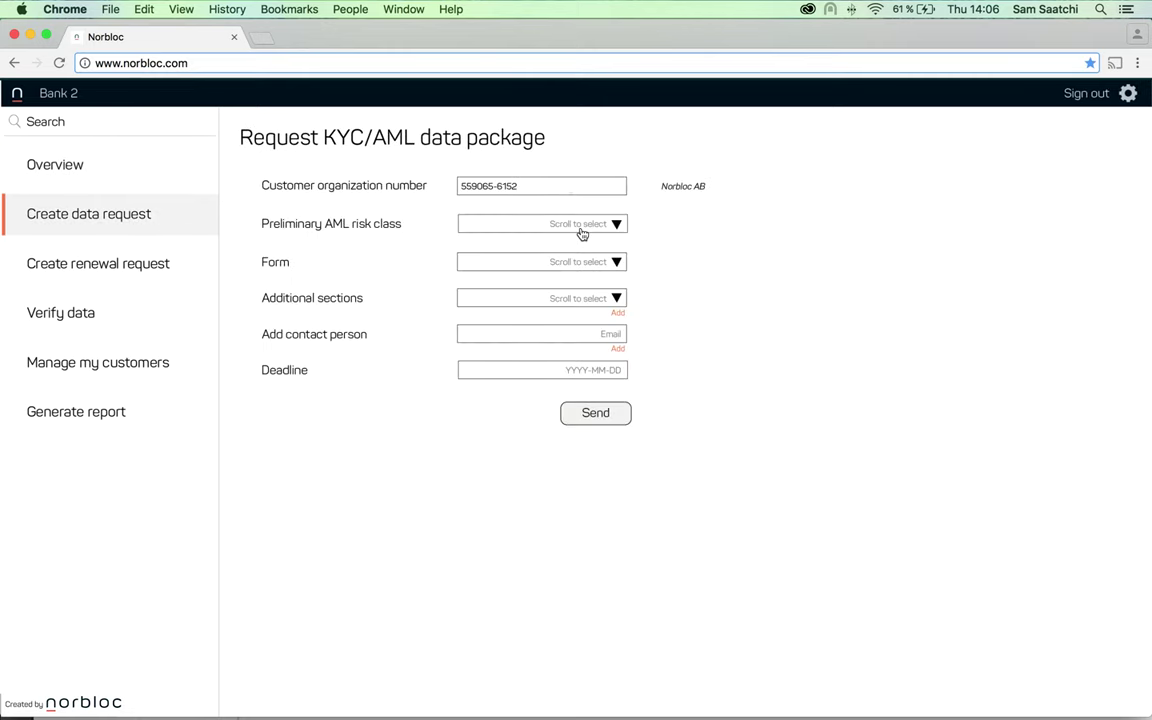
click(585, 233)
click(589, 262)
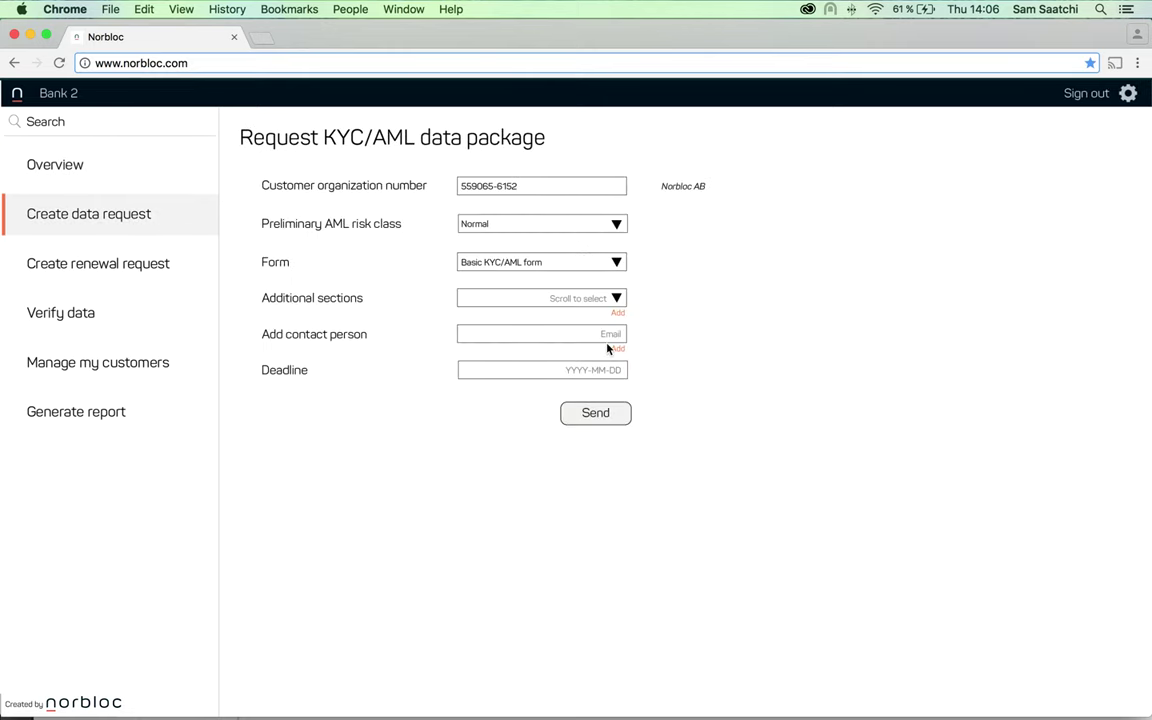
Add the contact e-mail and a 2016-10-01 deadline, send the request, and sign out of Bank 2
click(614, 340)
click(617, 347)
click(614, 371)
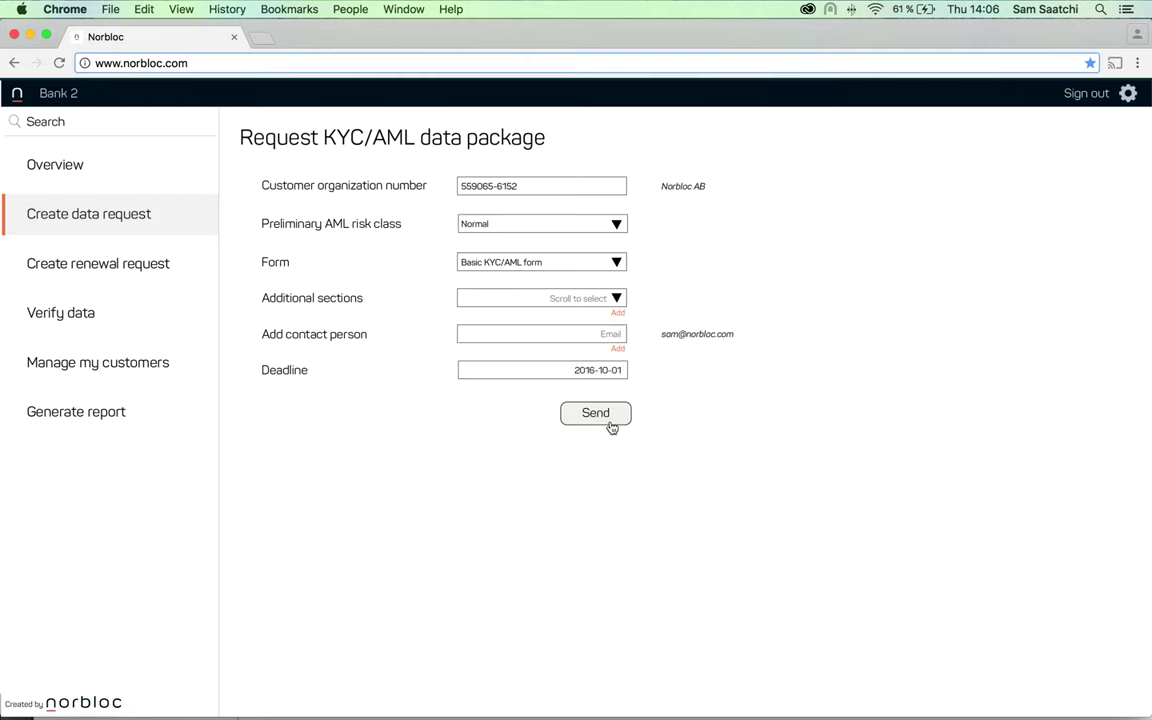
click(600, 414)
click(1070, 94)
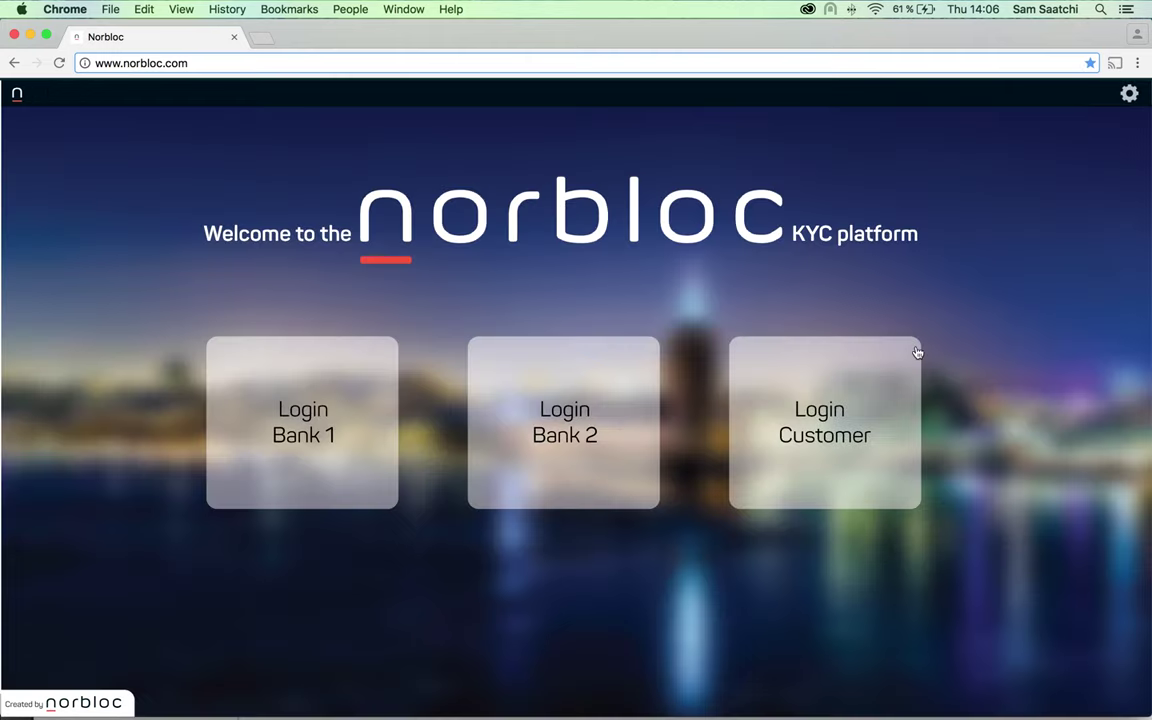
As the customer, review the prefilled data in Bank 2's request and submit the package to Bank 2
click(845, 431)
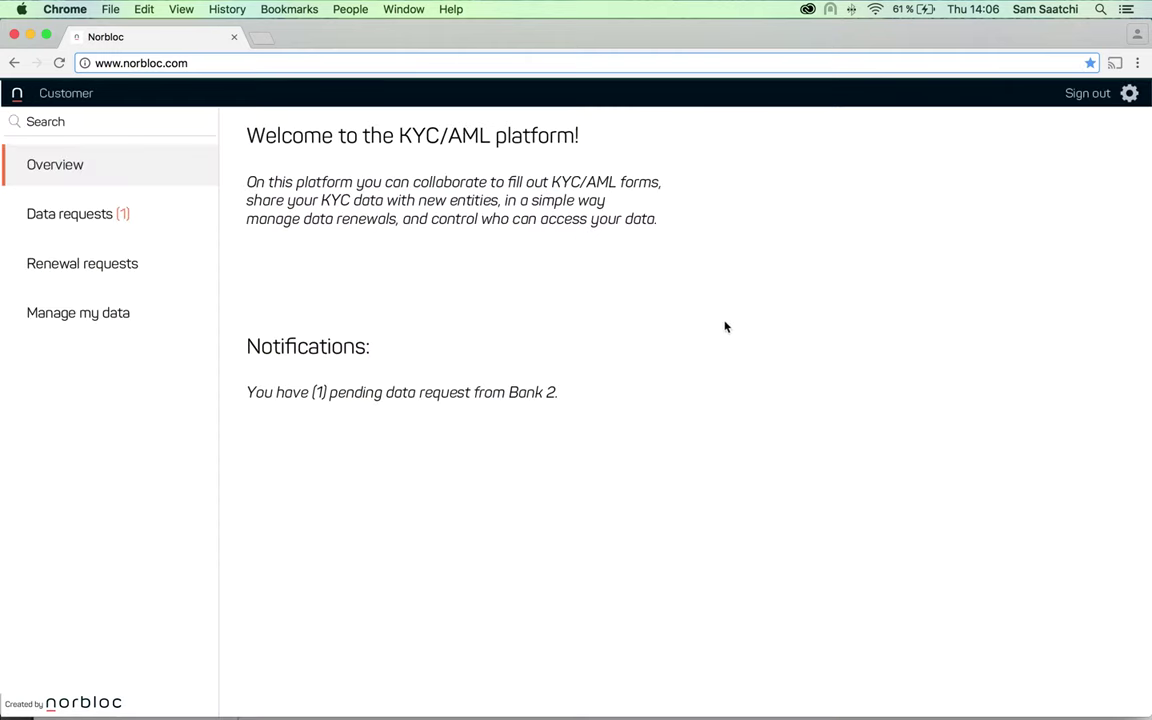
click(66, 229)
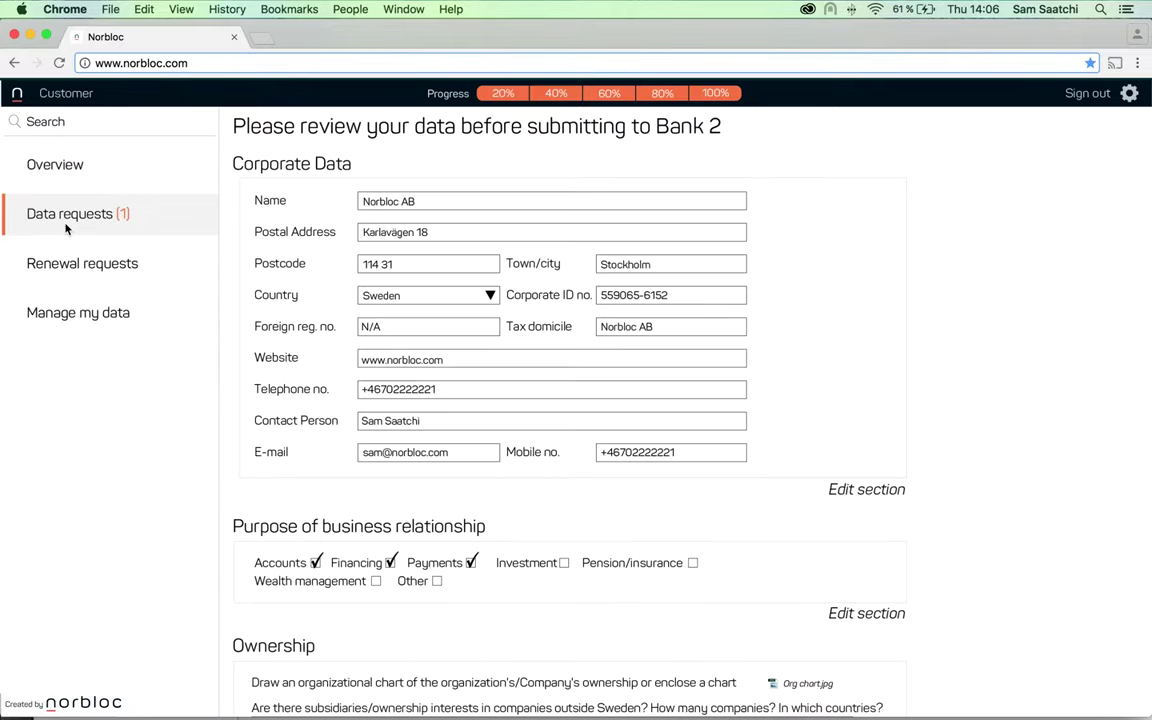
scroll(543, 115, down, 3)
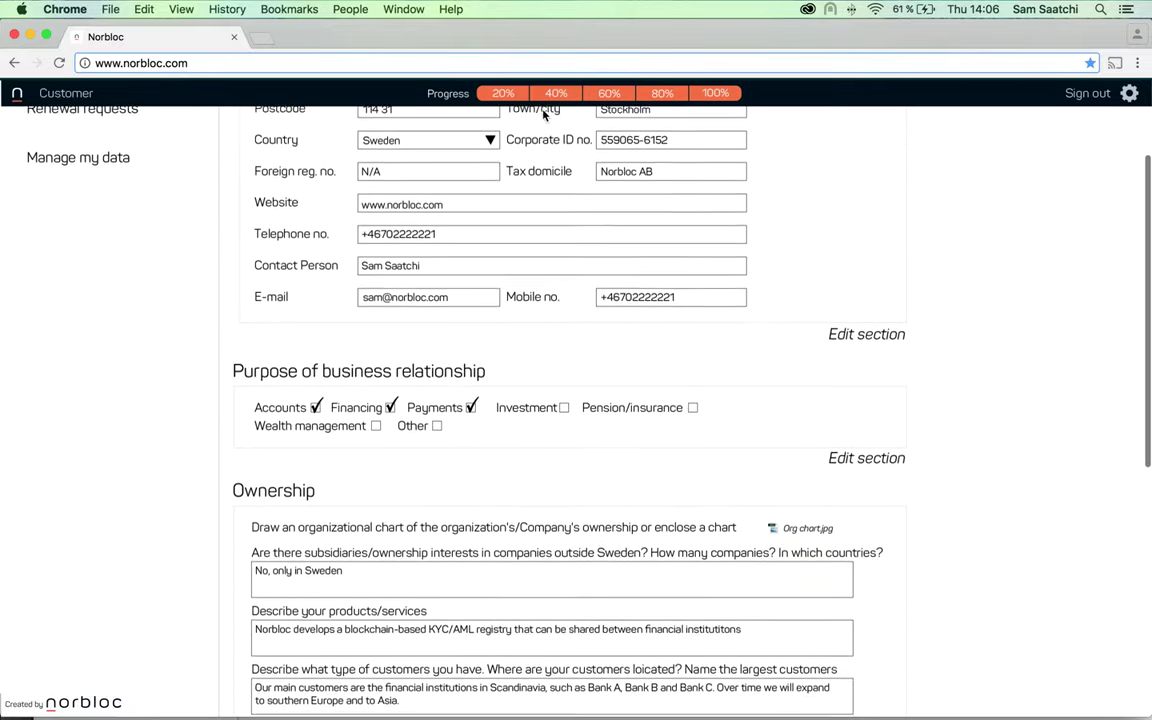
scroll(543, 115, down, 4)
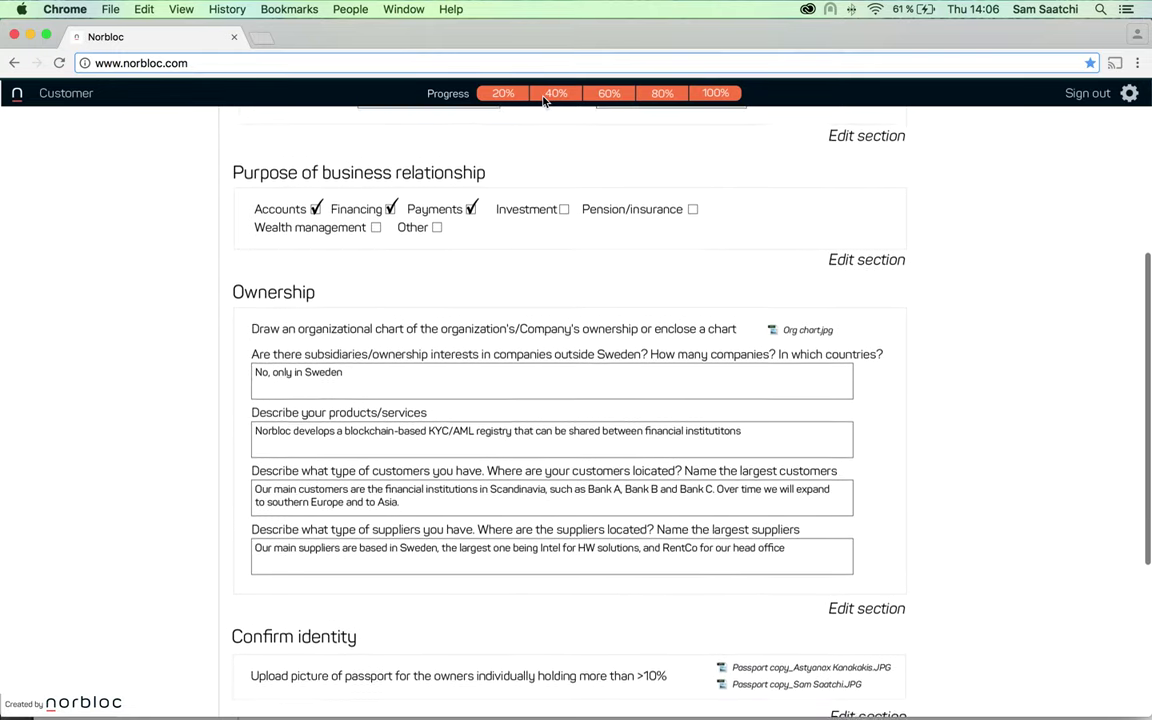
scroll(543, 100, down, 3)
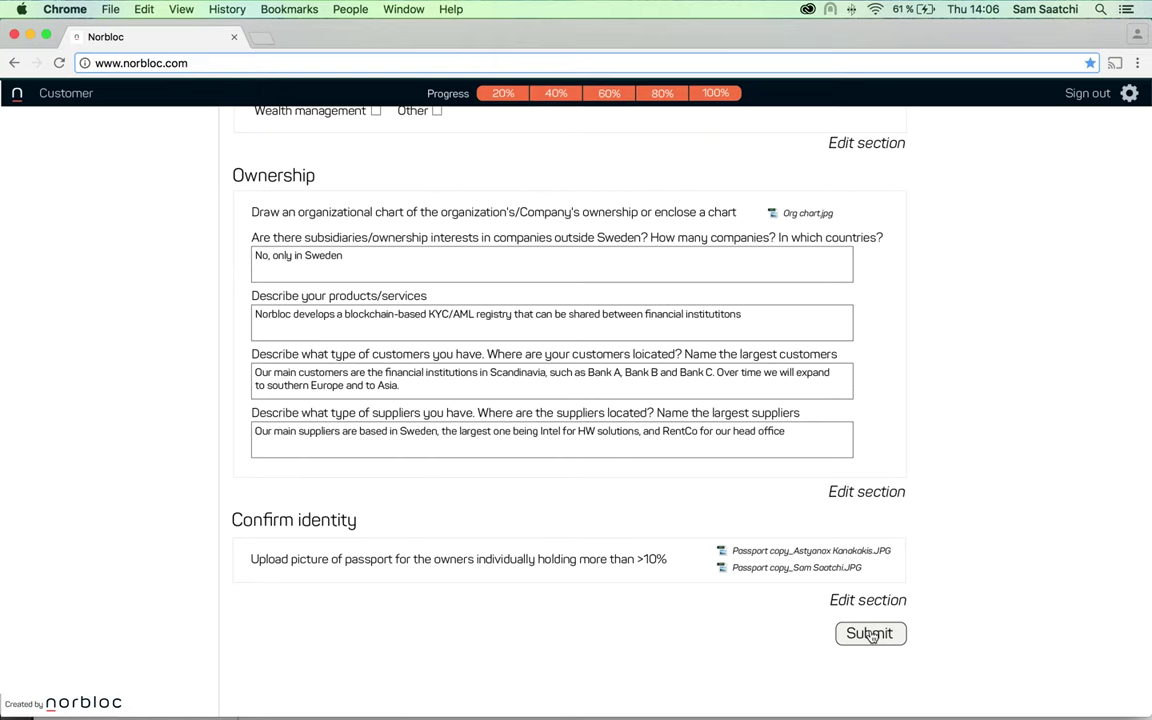
click(870, 633)
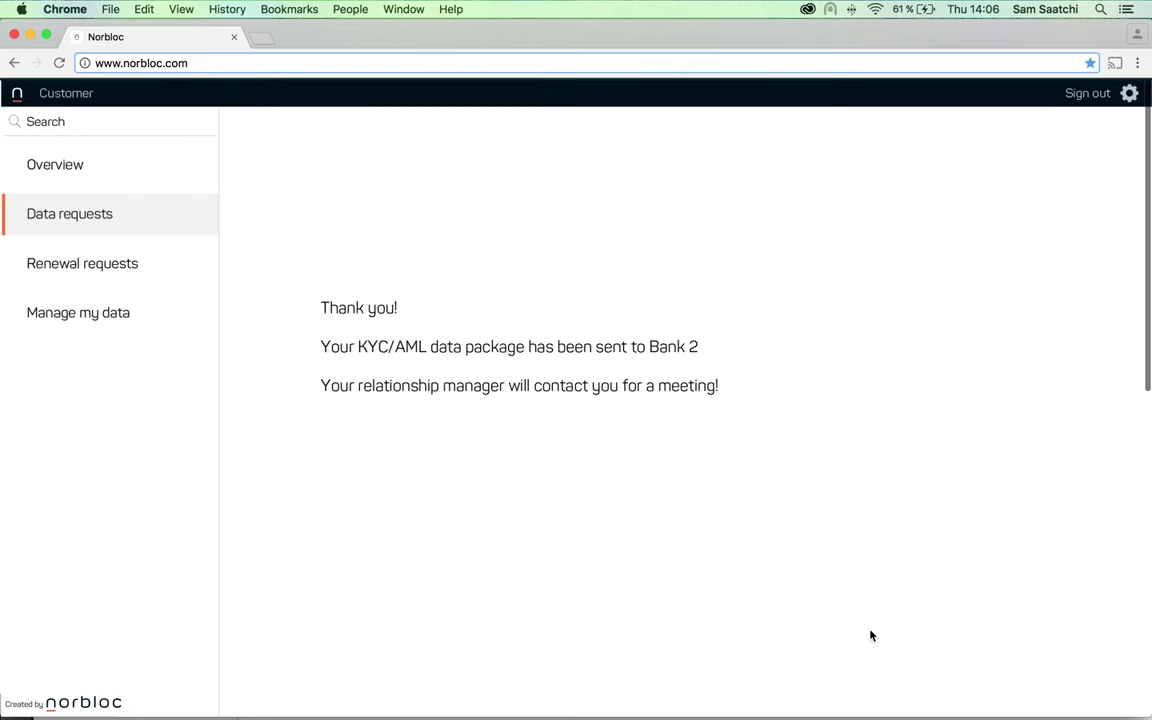
Review the Access column of Manage my data, then sign out of the customer account
click(116, 319)
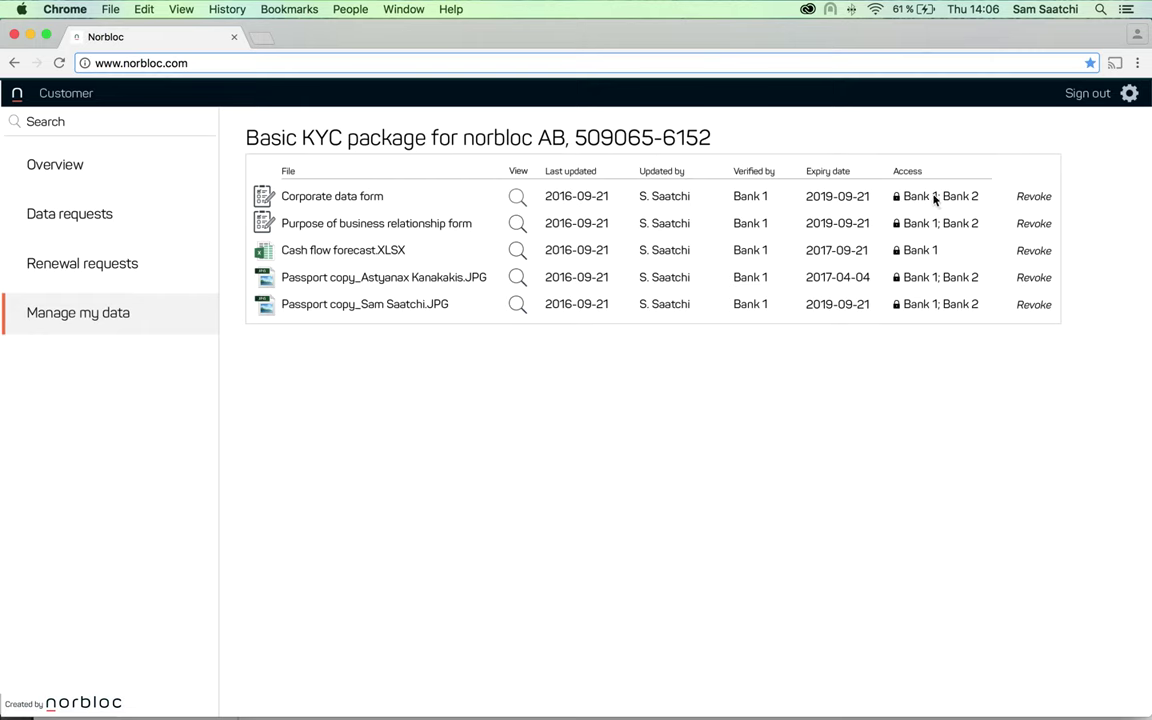
click(1080, 104)
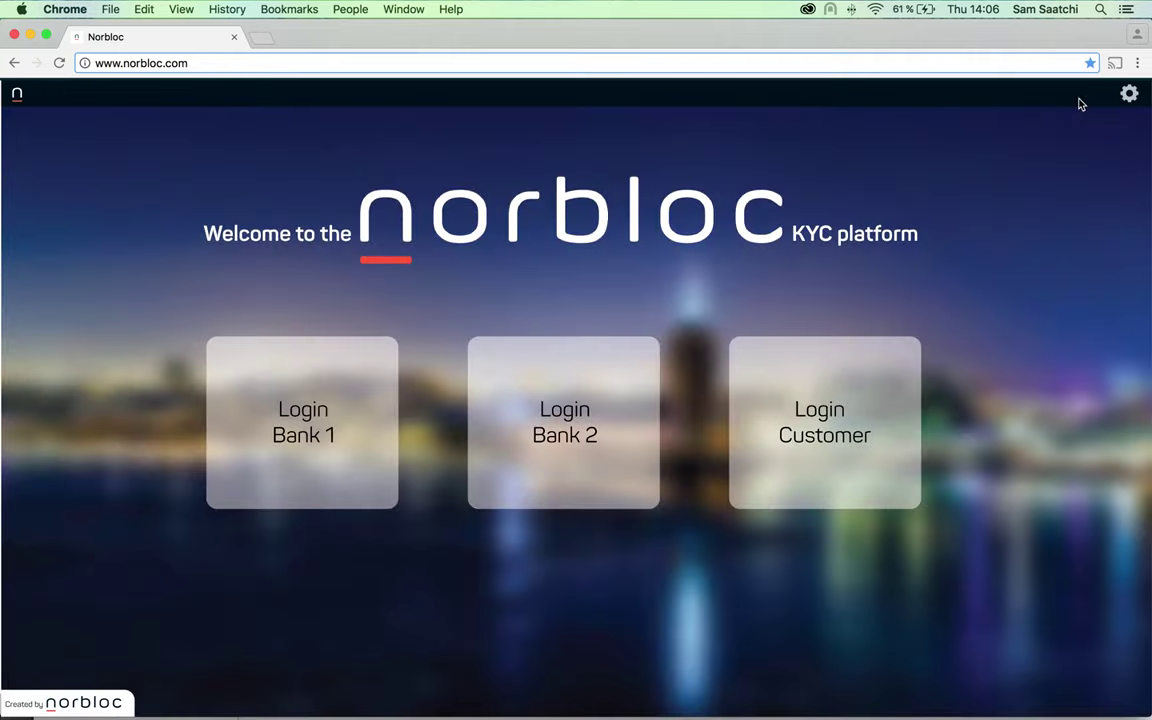
As Bank 2, open norbloc AB's package awaiting verification and choose Normal in the risk-class update
click(610, 429)
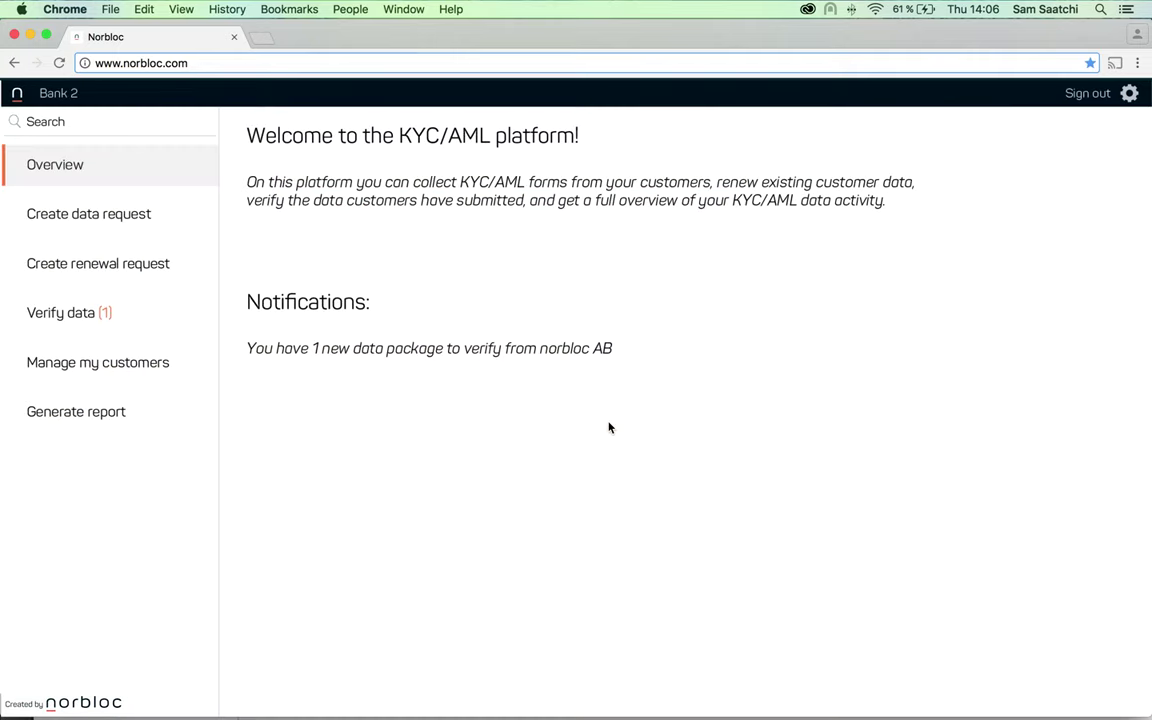
click(95, 325)
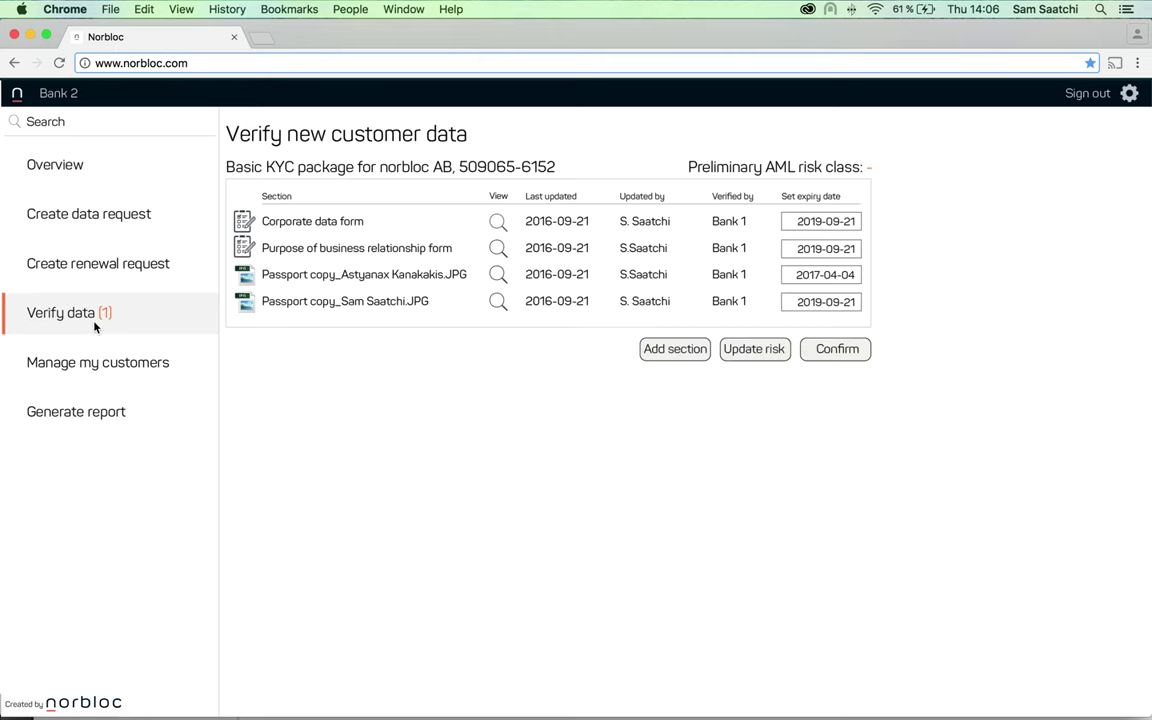
click(756, 352)
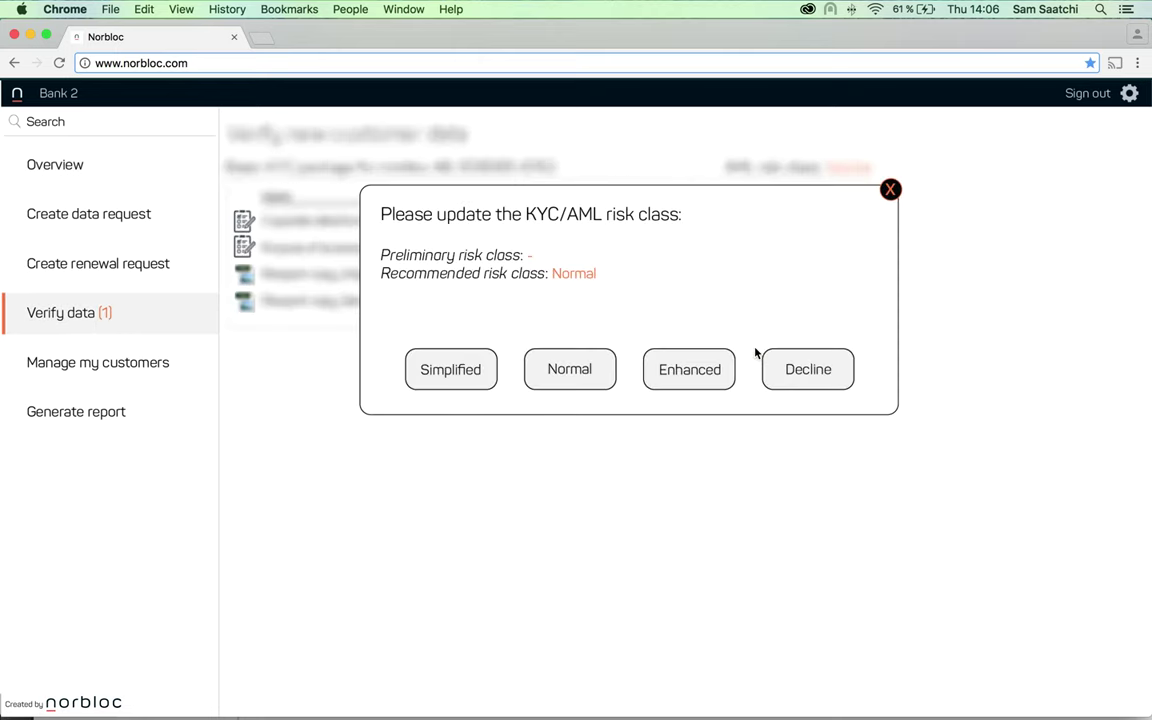
click(588, 370)
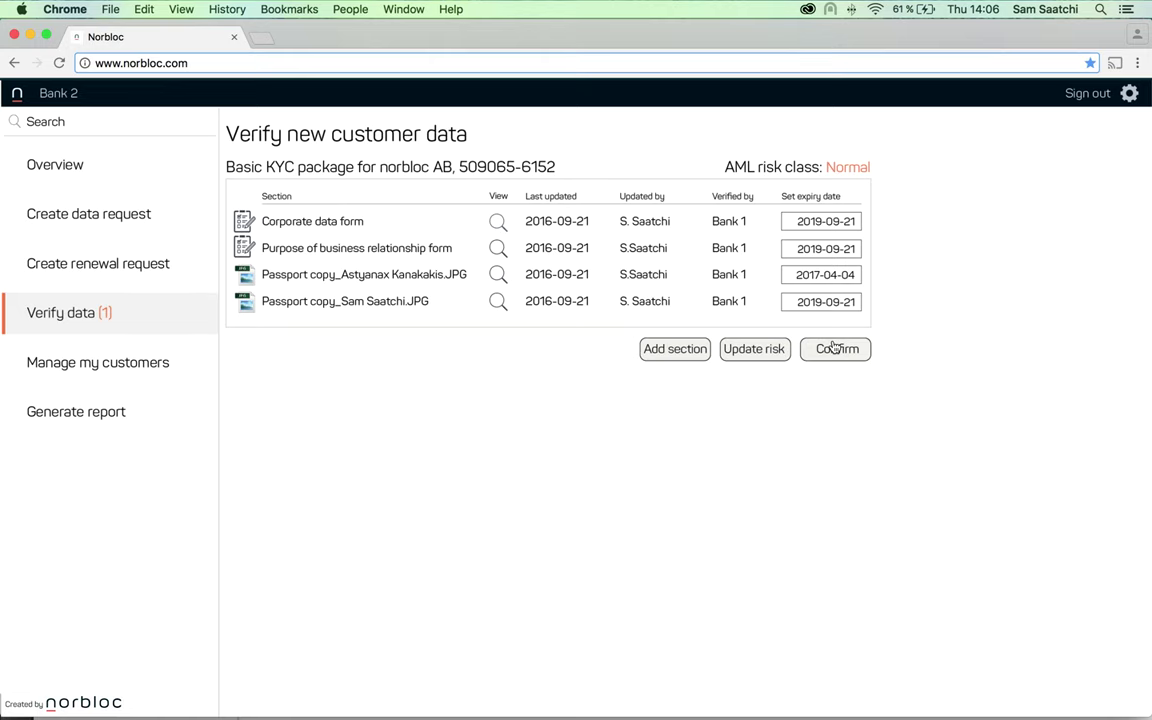
Confirm the Normal-rated package, browse Bank 2's customer list, and generate the compliance report
click(836, 348)
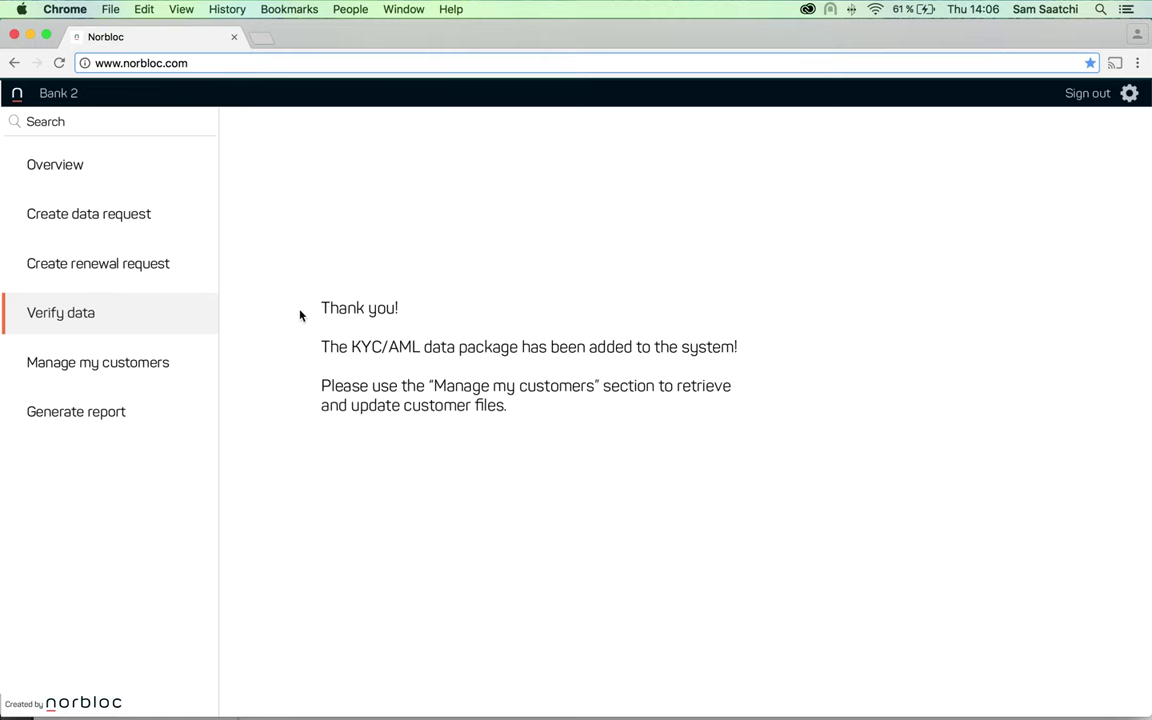
click(153, 364)
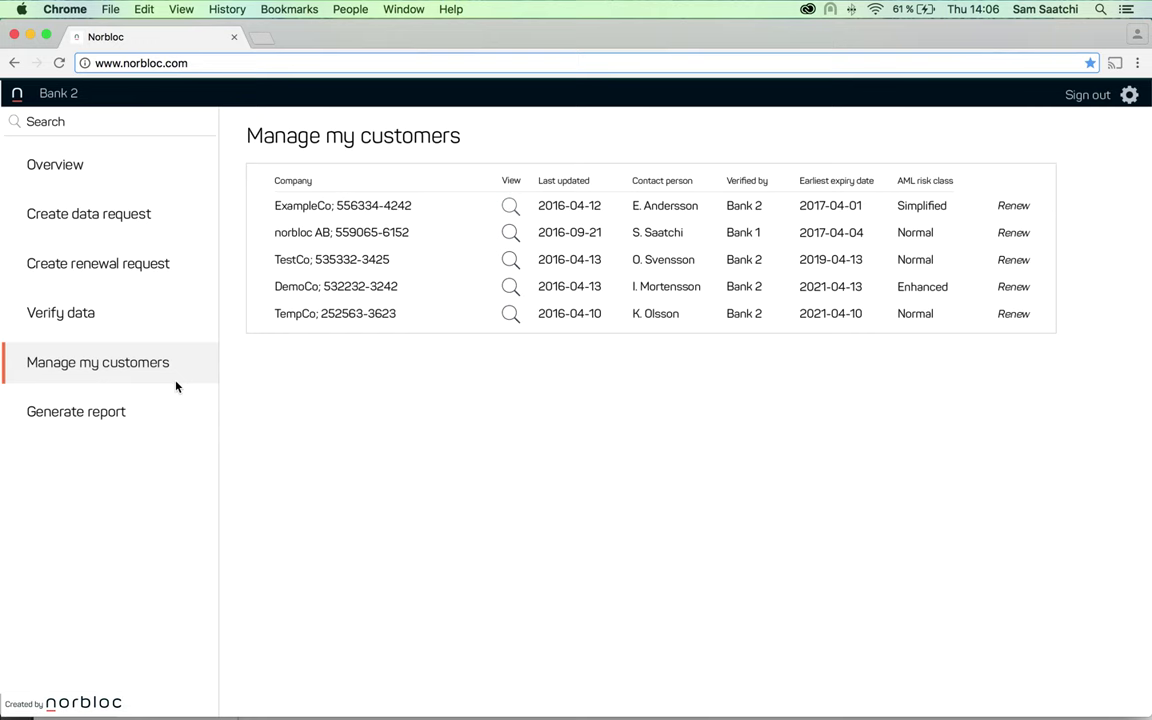
click(103, 414)
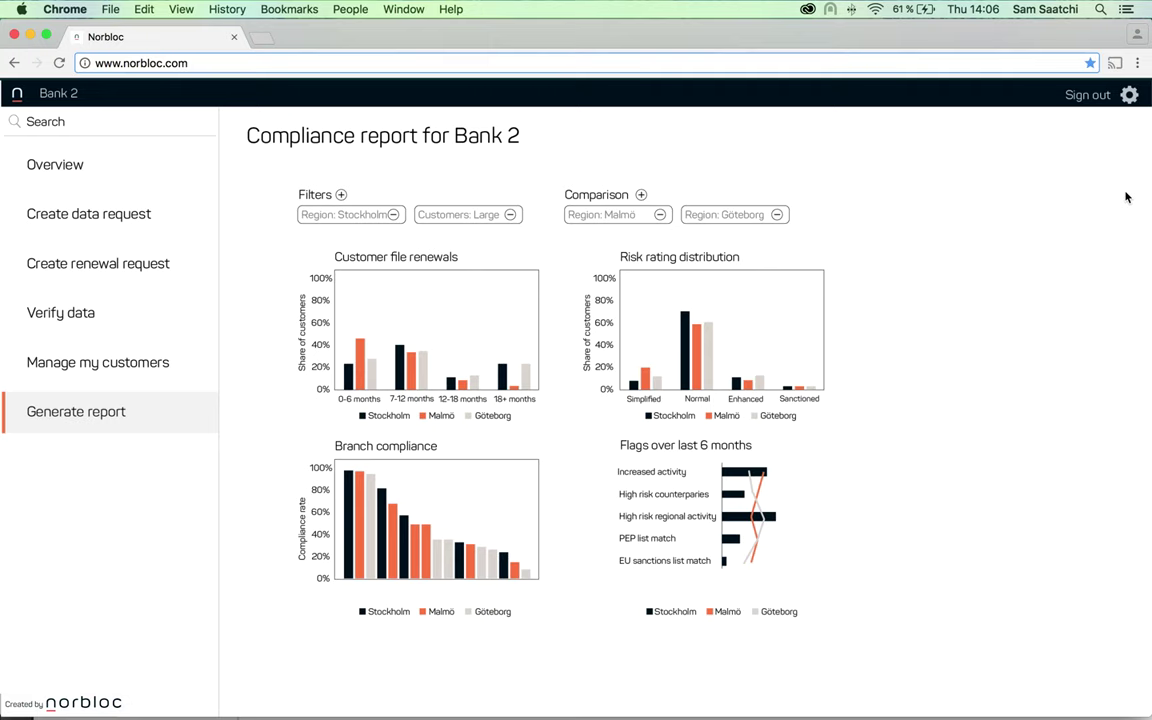
Sign out of the Bank 2 session to return to the welcome page with its three login options
click(1090, 95)
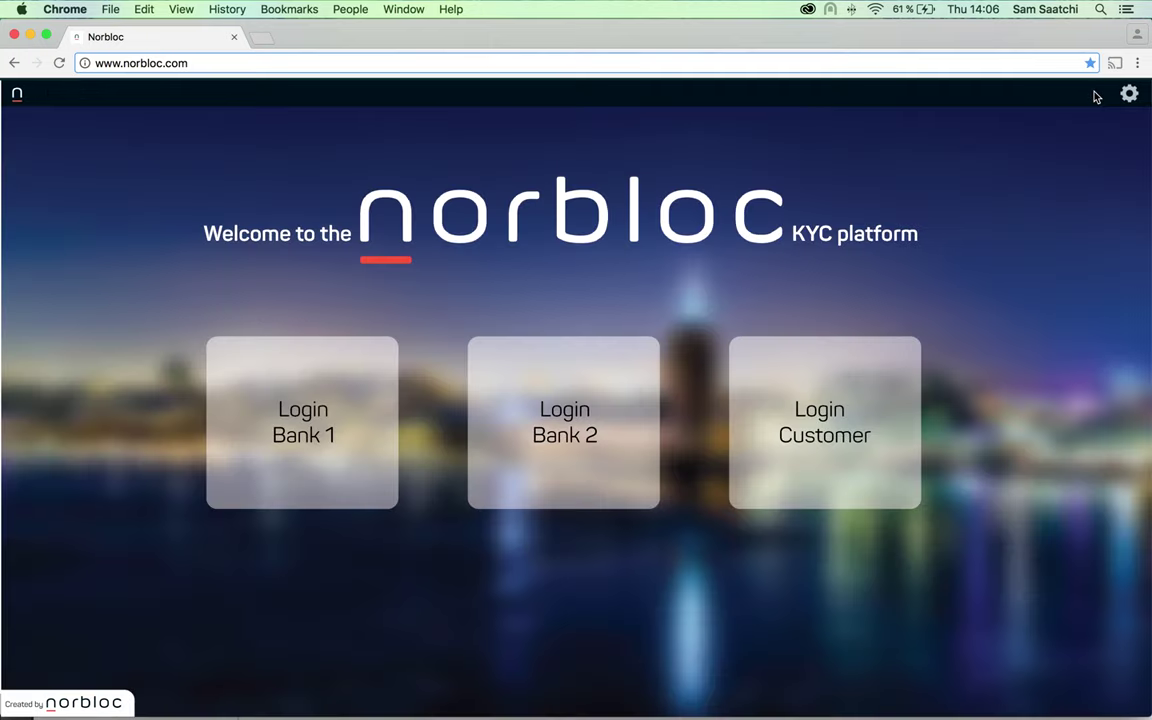